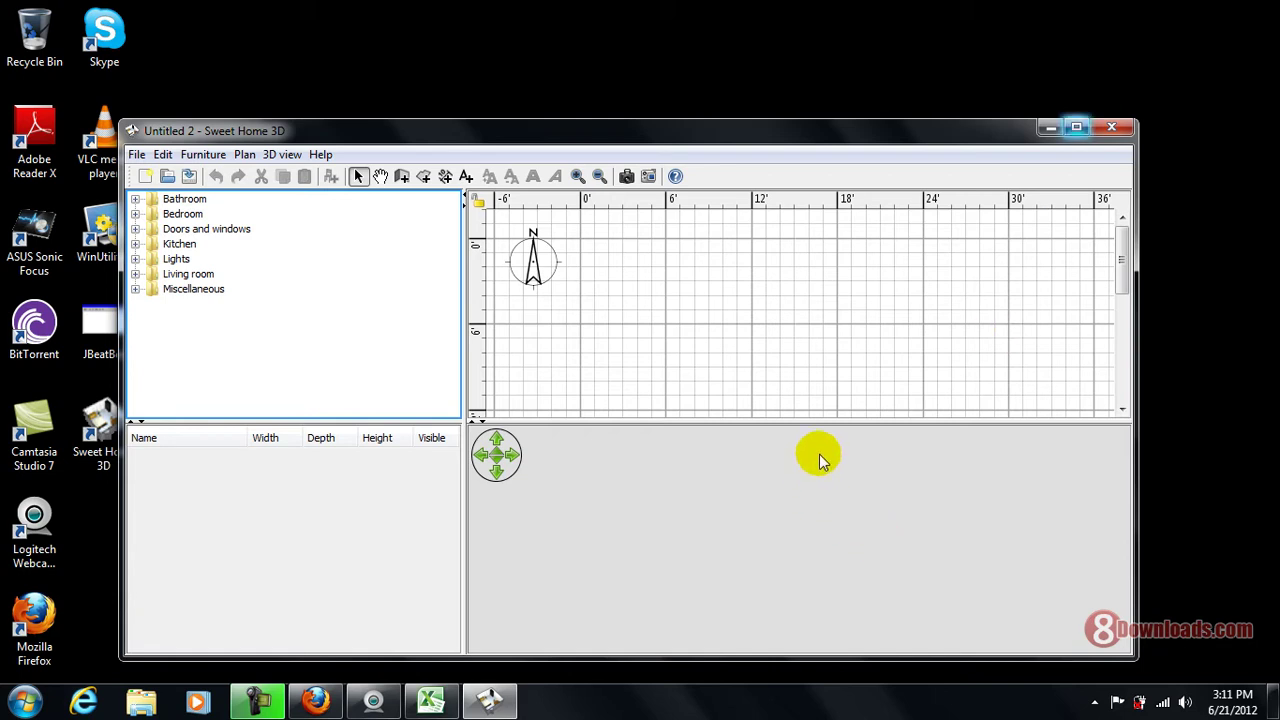
Drag the plan/3D splitter downward so the empty floor plan fills more of the window.
drag(835, 421, 835, 543)
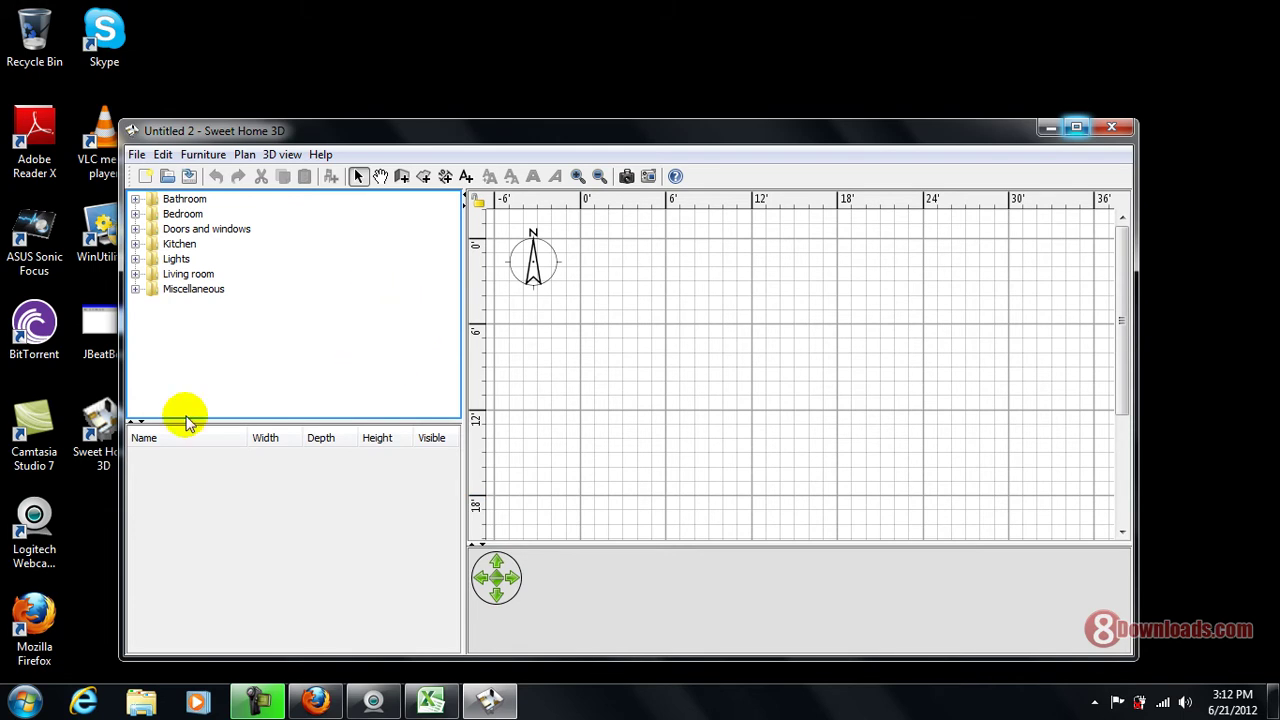
Draw four walls from the plan origin: left about 18 ft, bottom about 30 ft, closed at the start.
click(244, 156)
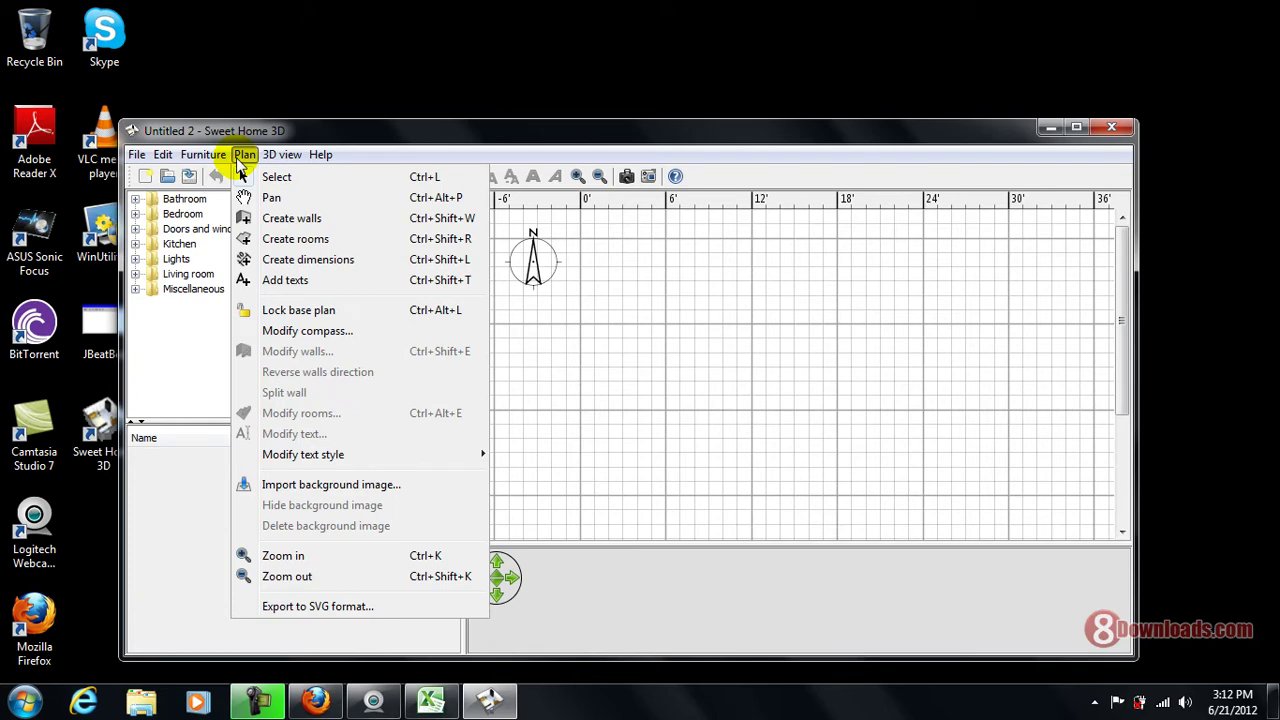
click(285, 218)
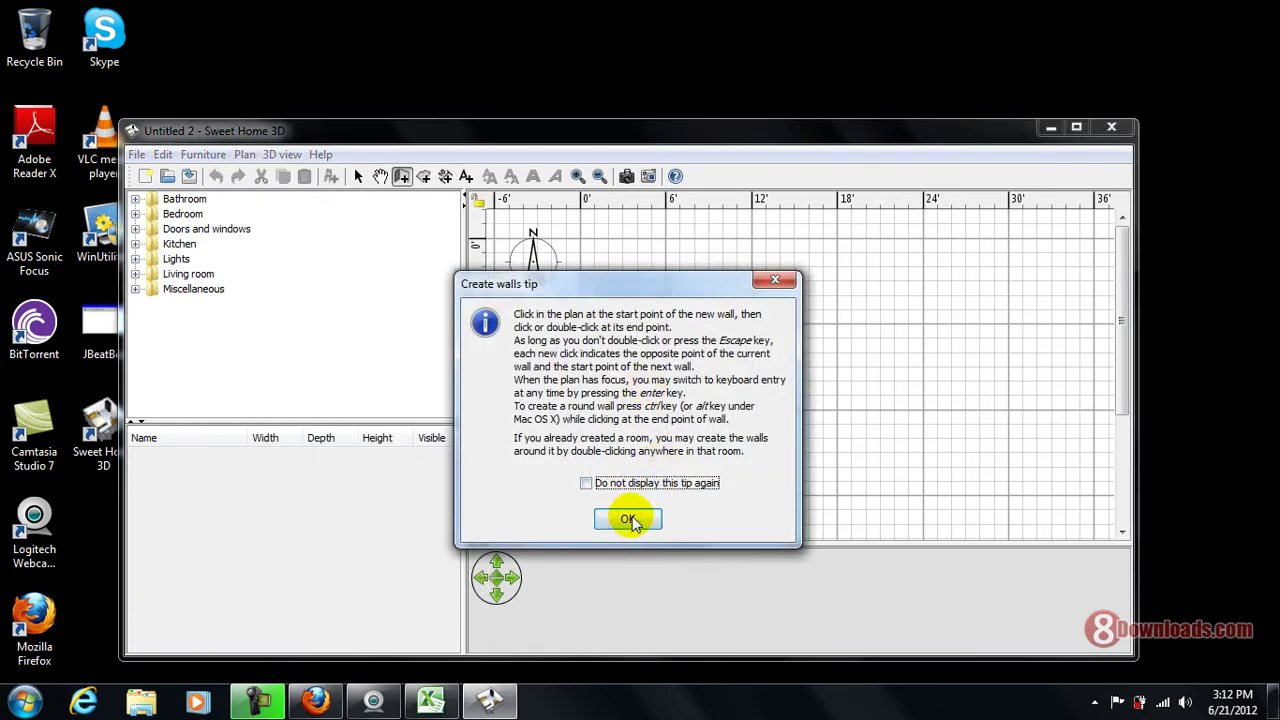
click(628, 519)
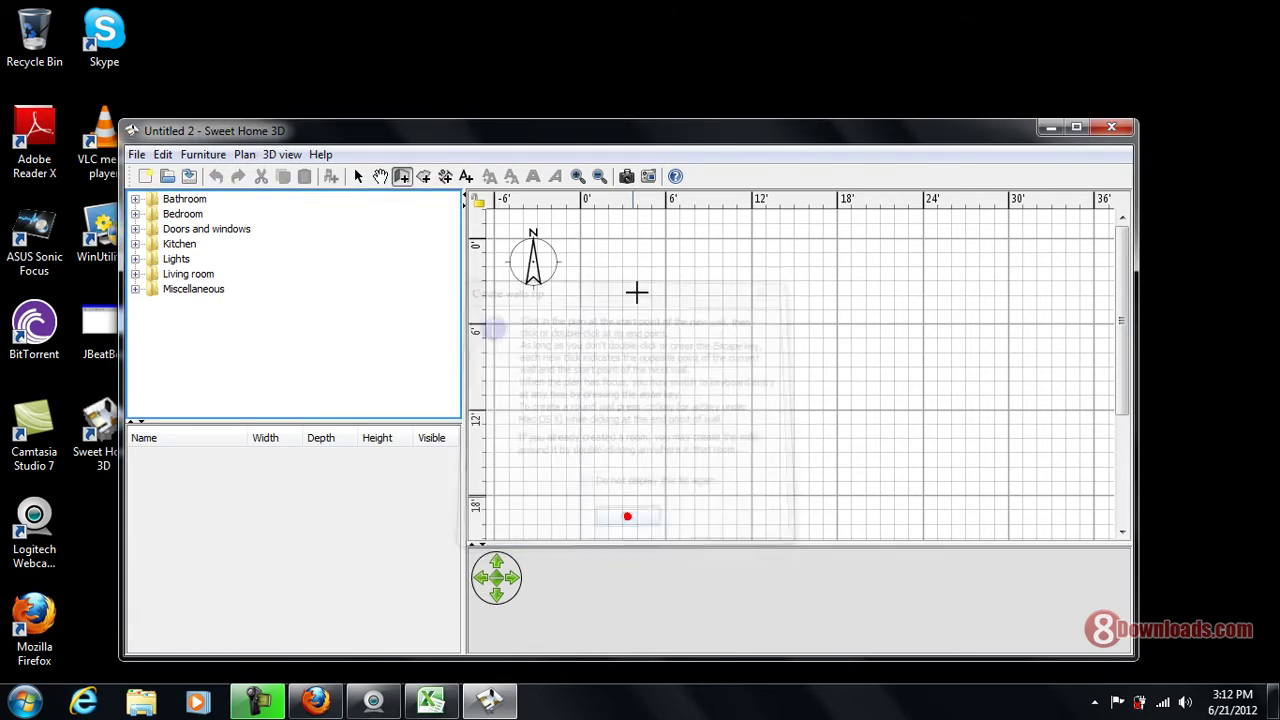
click(581, 239)
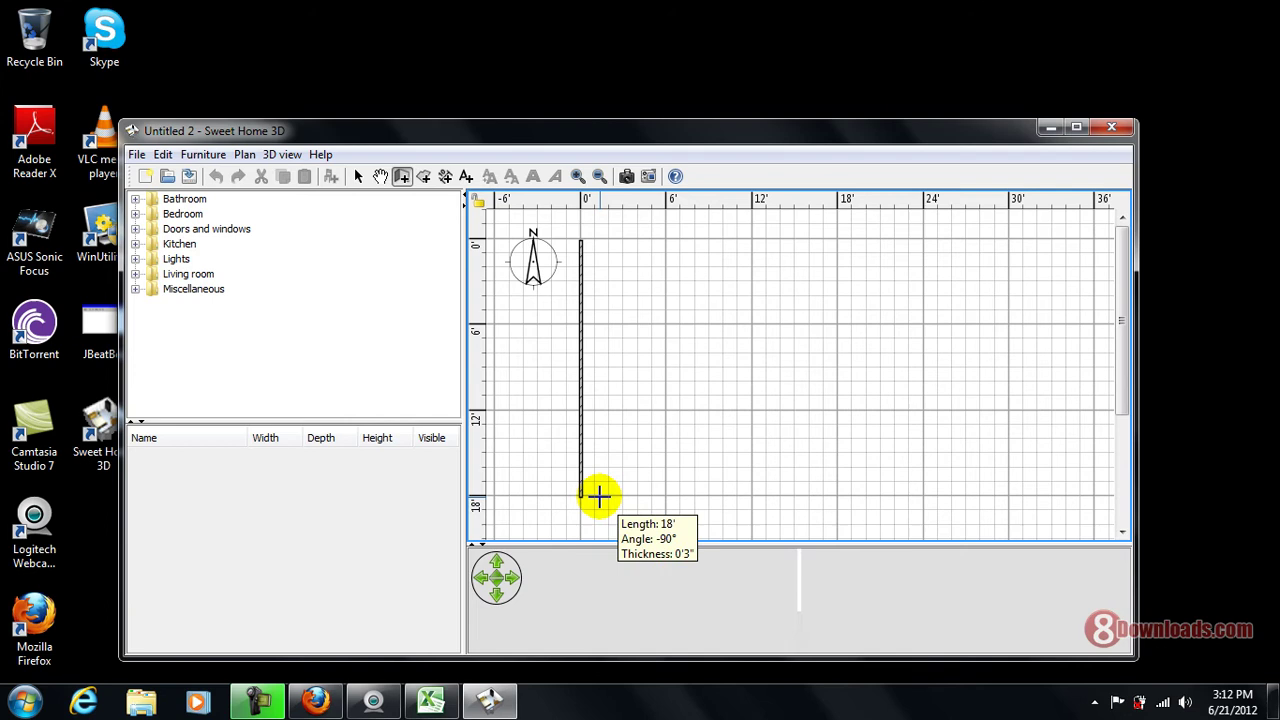
double_click(599, 497)
click(599, 497)
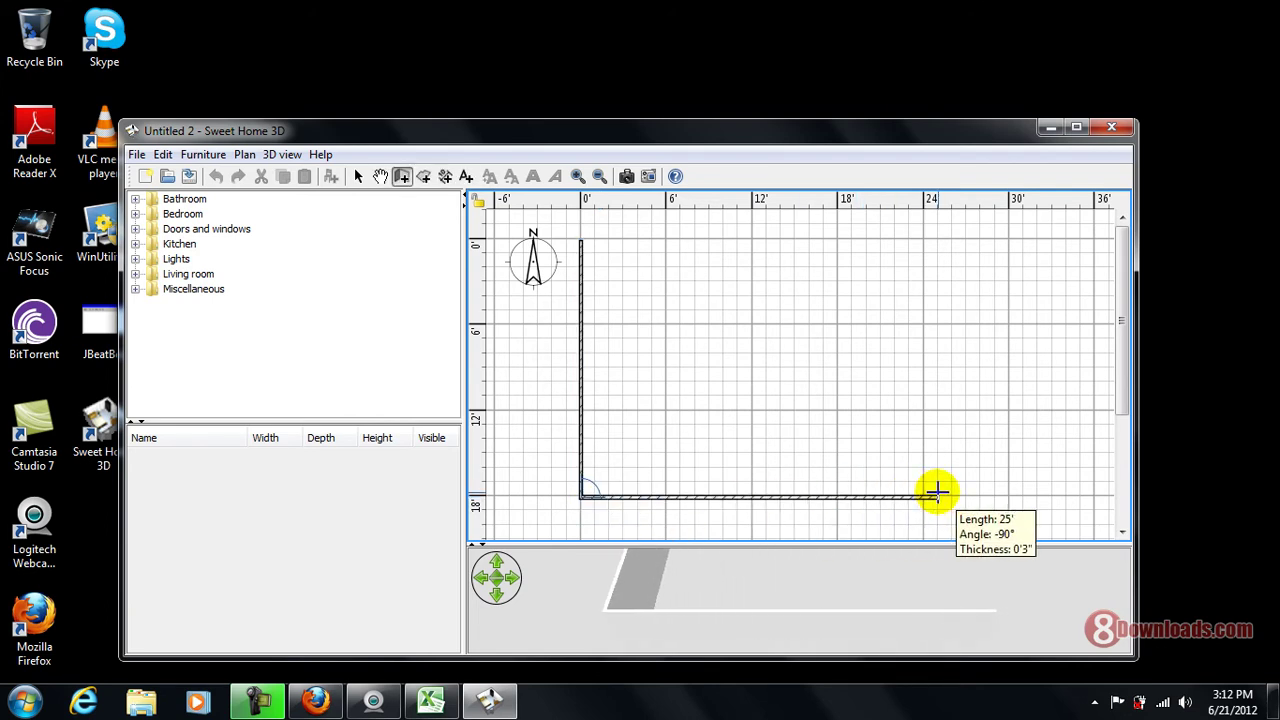
click(1003, 493)
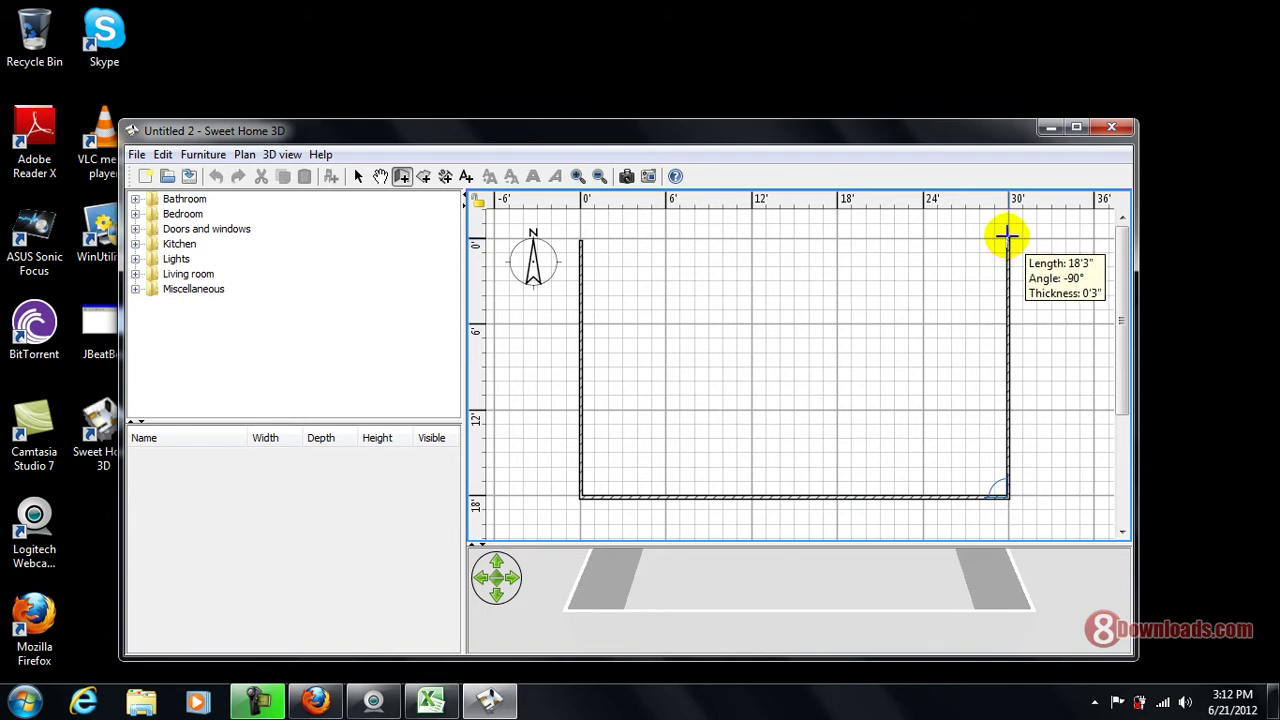
click(1006, 235)
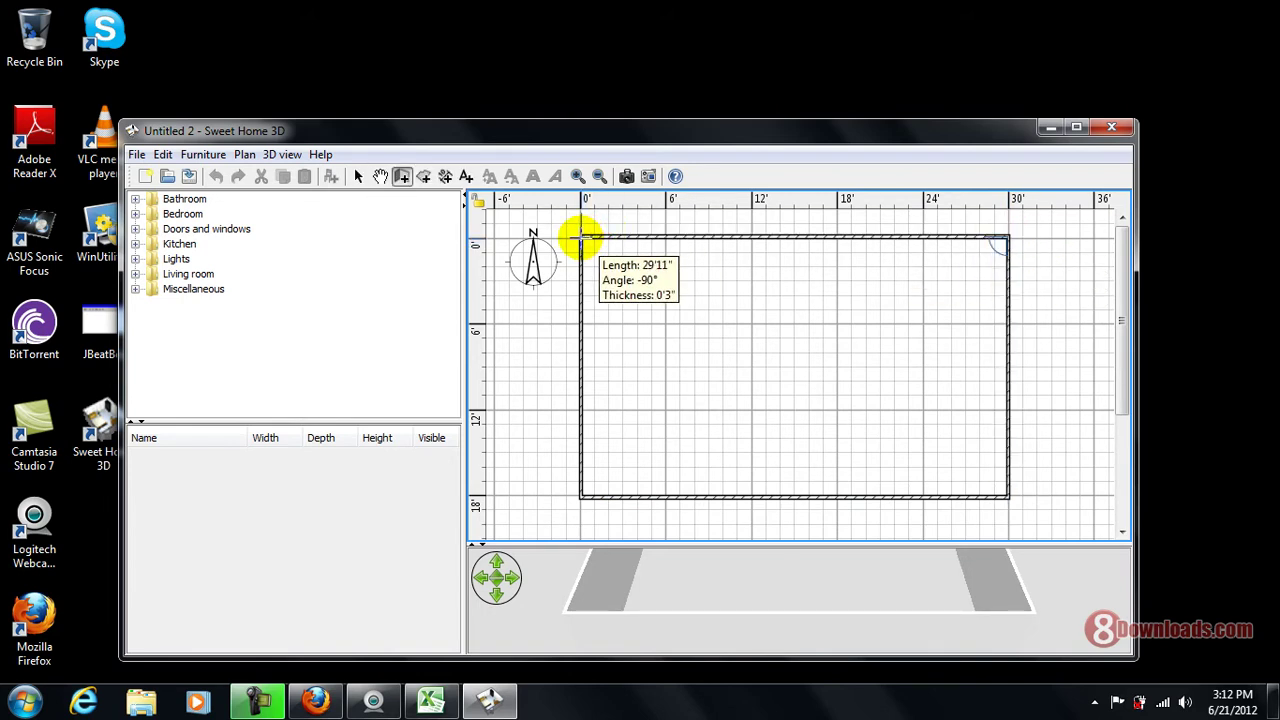
double_click(583, 237)
right_click(585, 245)
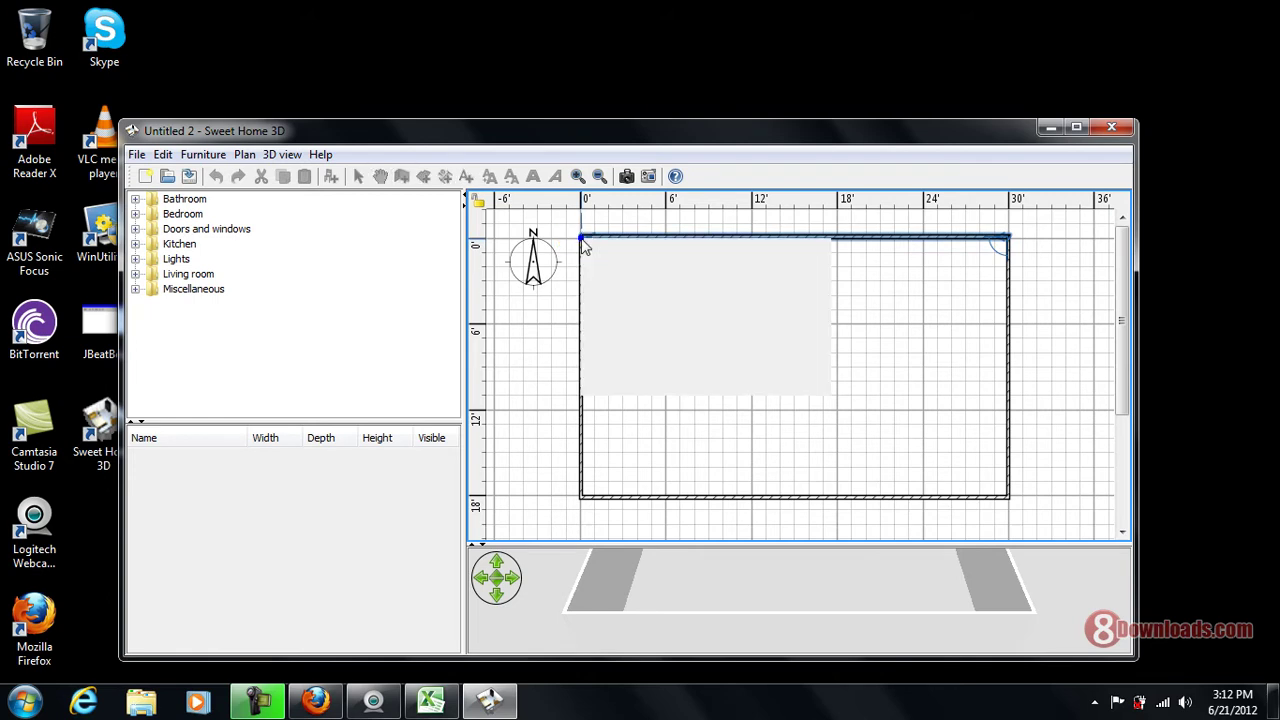
Place a 3-foot, 6'10" tall door in the left wall near 12 feet.
click(354, 176)
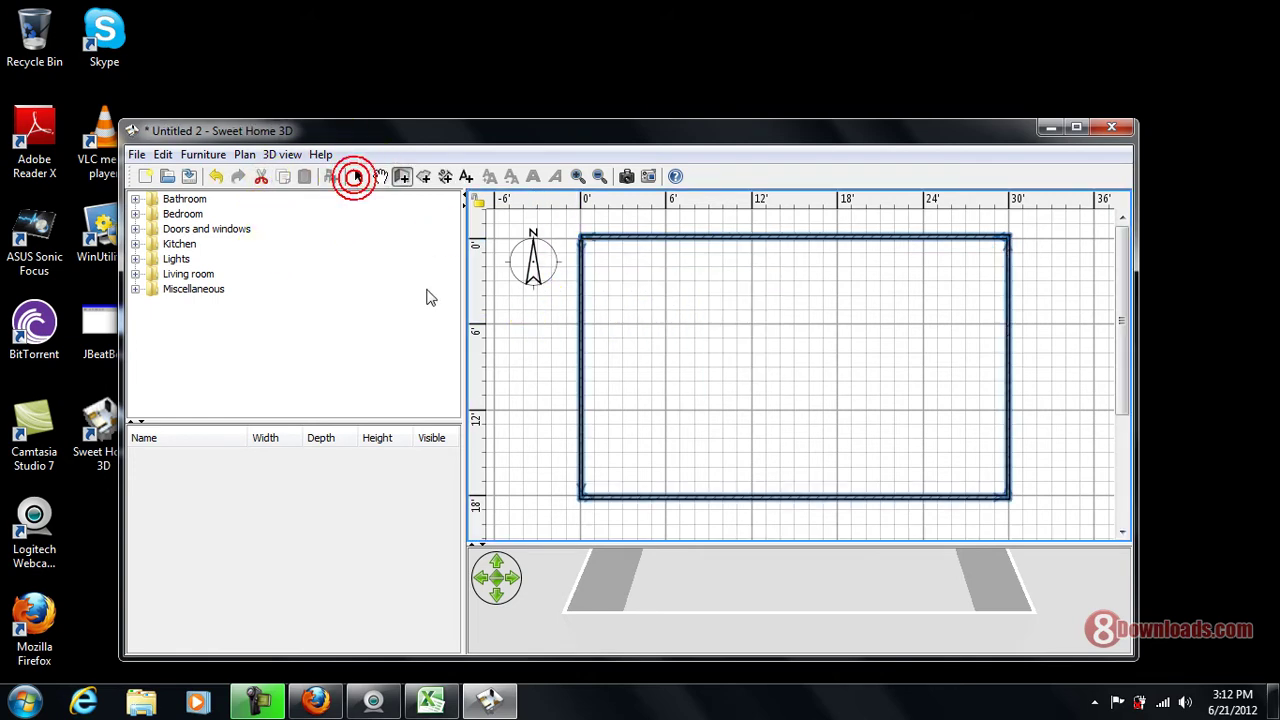
click(356, 174)
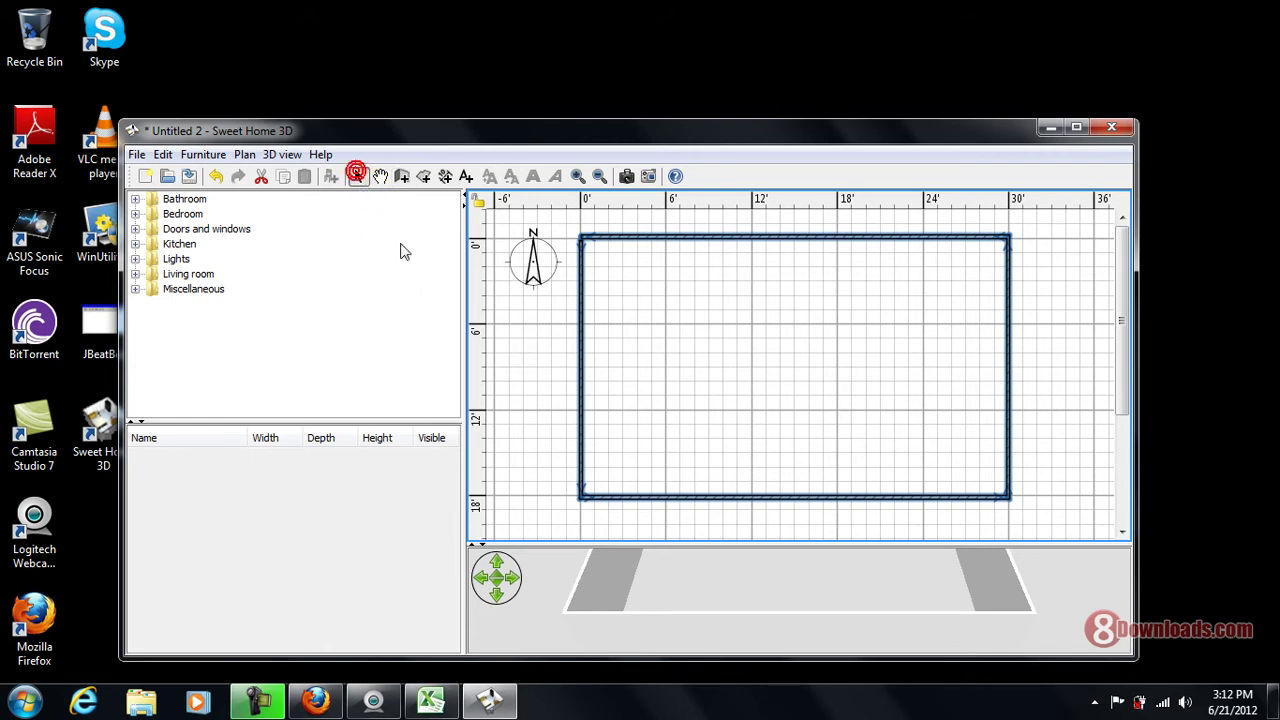
click(134, 231)
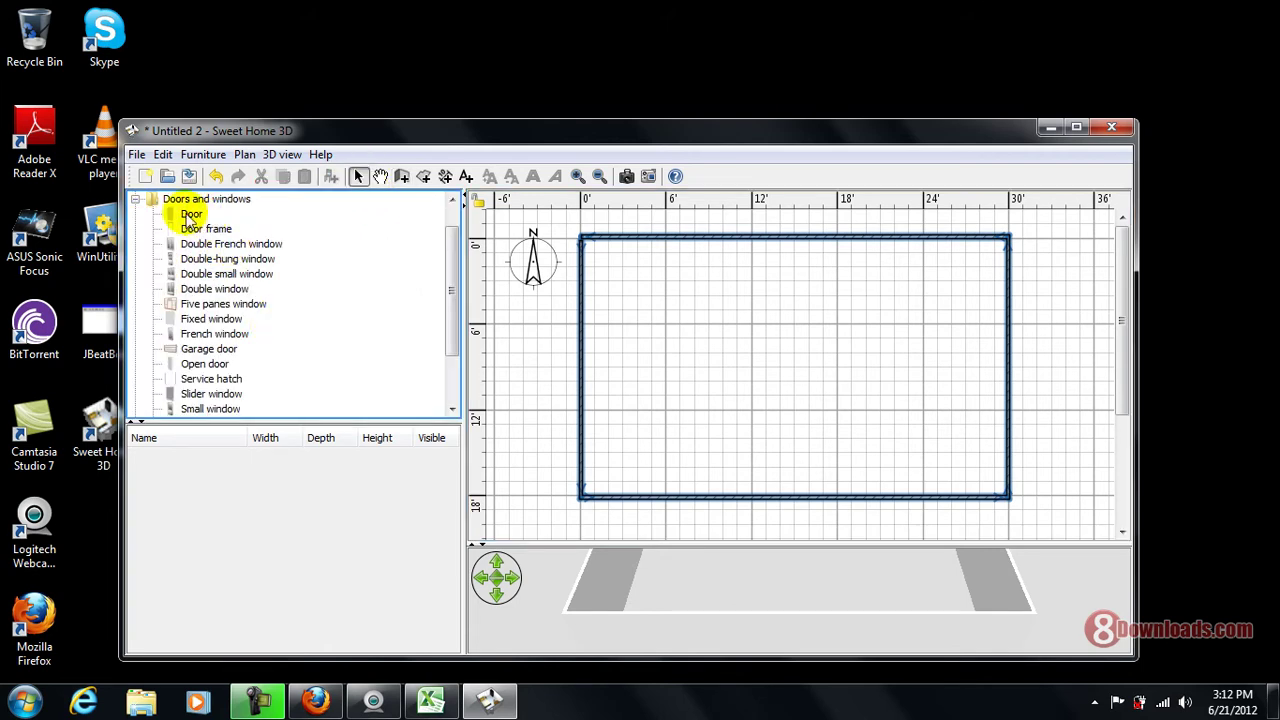
drag(515, 333, 575, 430)
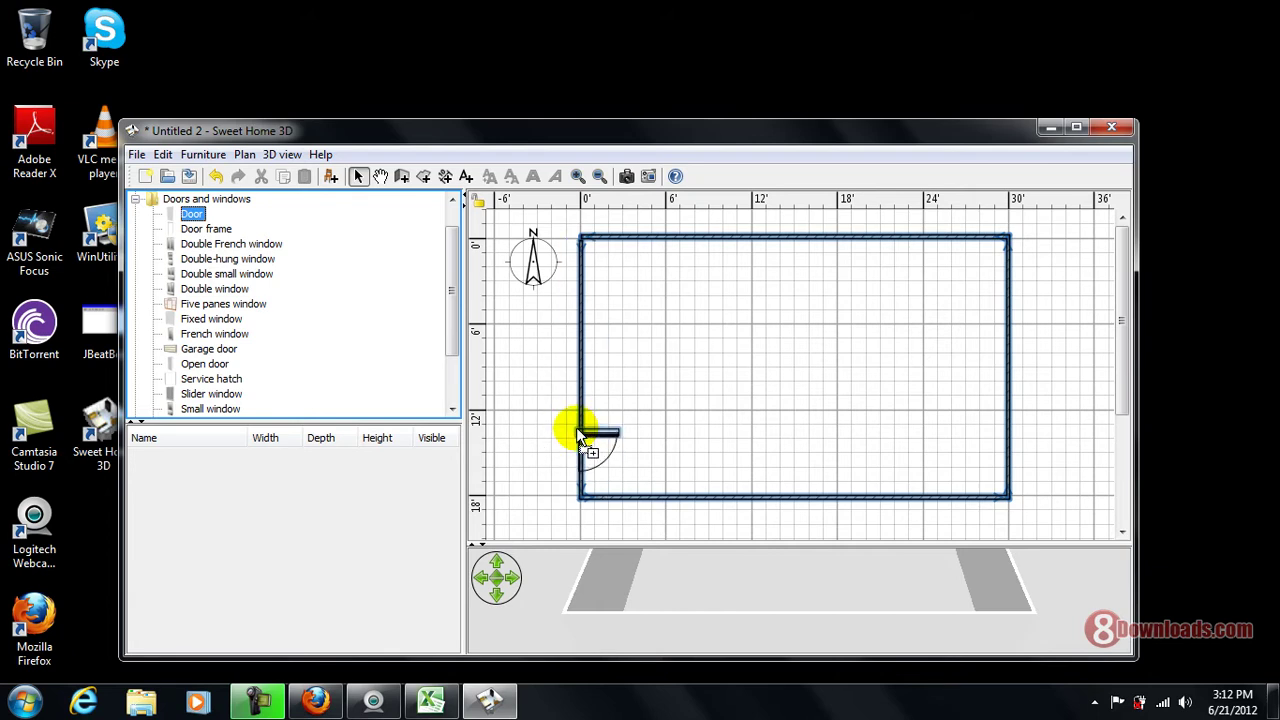
drag(576, 427, 580, 428)
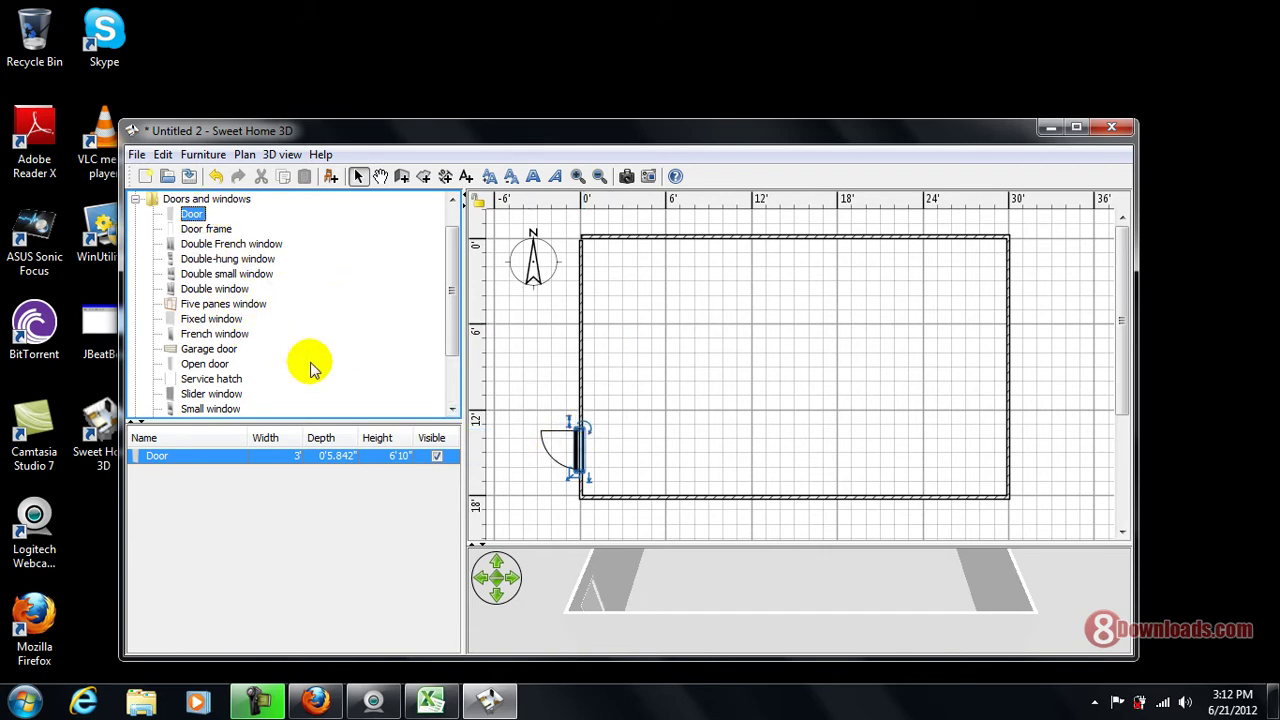
Put a Double French window in the right wall, rotated to open outward.
click(257, 244)
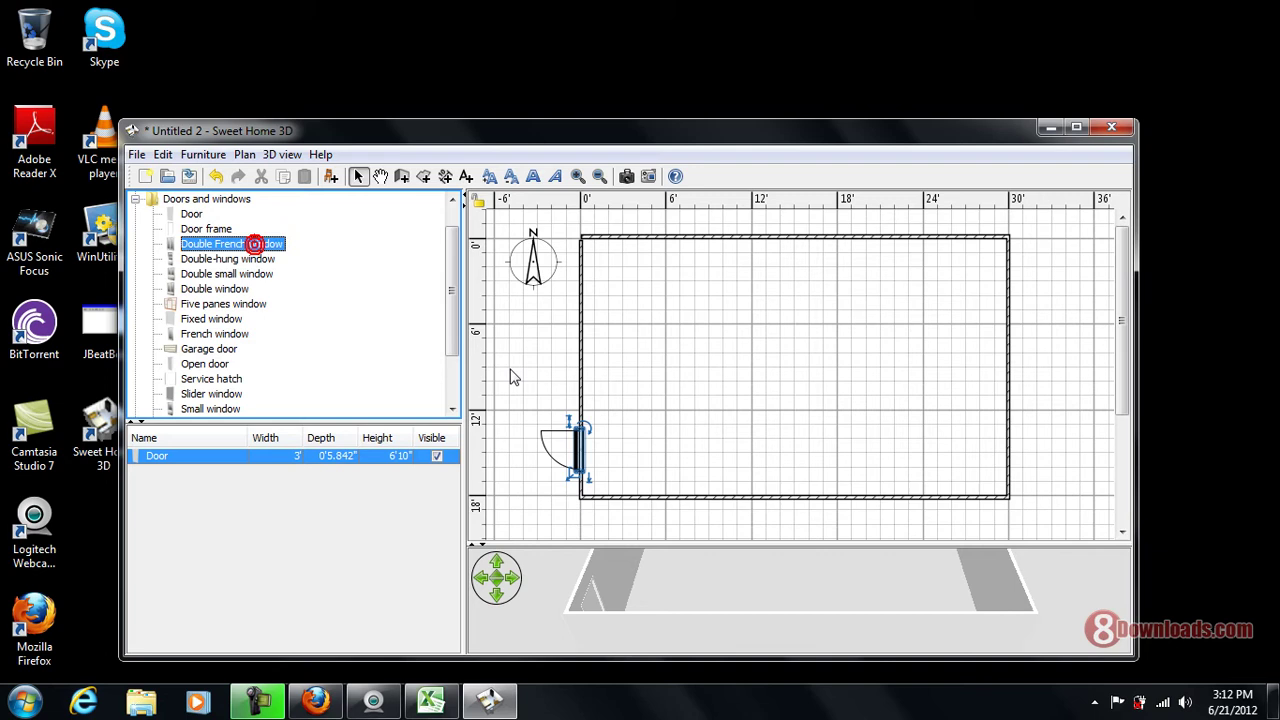
mouse_move(252, 244)
mouse_down()
mouse_move(783, 322)
mouse_move(1006, 276)
mouse_move(1030, 283)
mouse_move(1011, 283)
mouse_up()
click(1007, 274)
click(1008, 300)
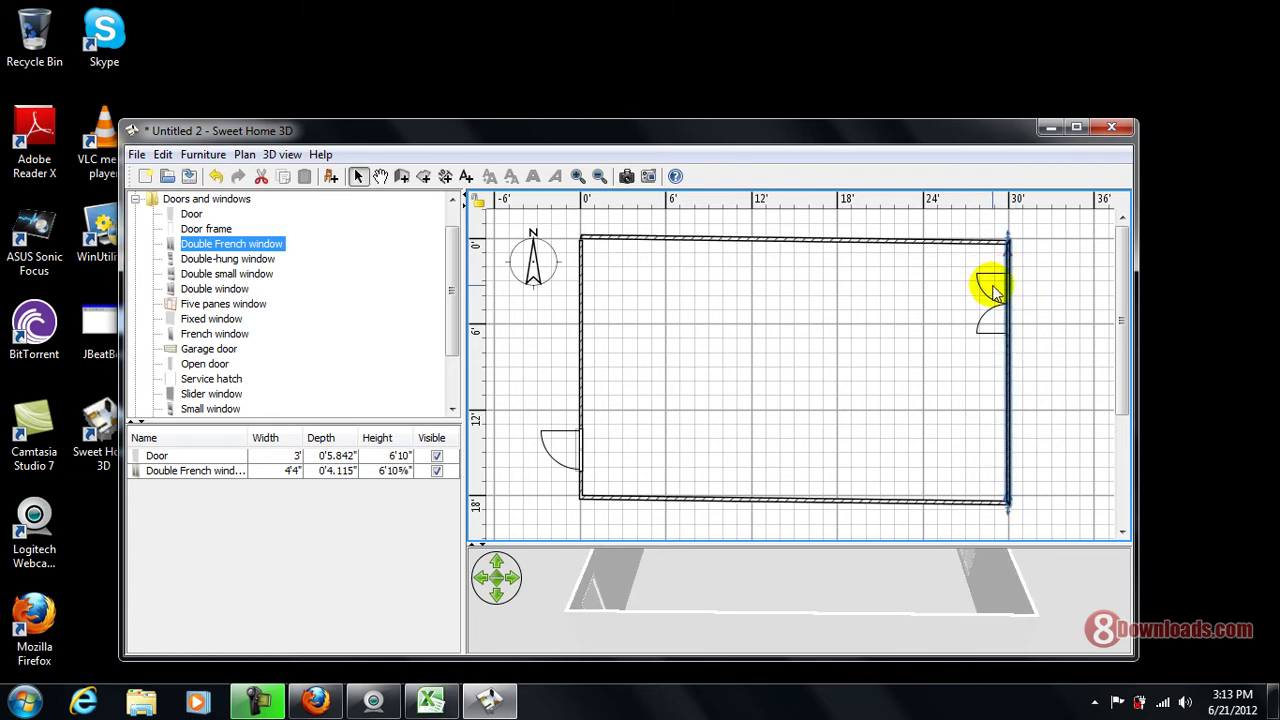
click(990, 287)
click(1012, 280)
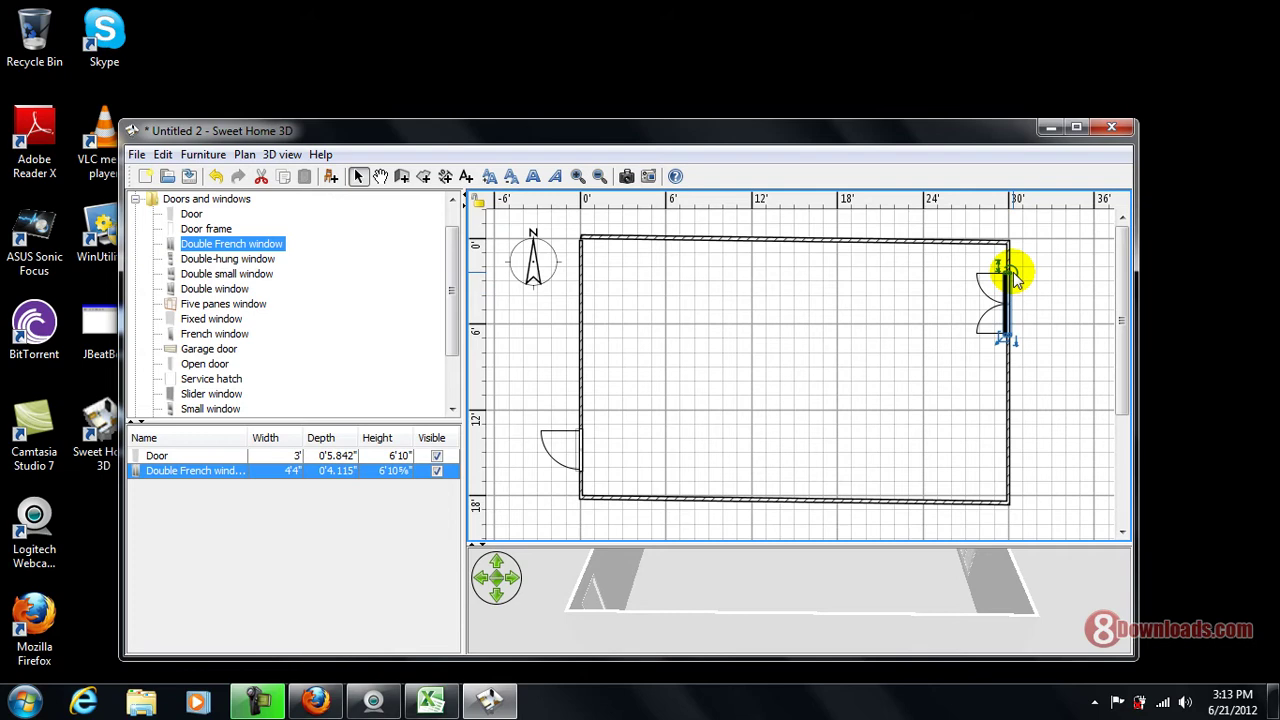
mouse_move(1015, 280)
mouse_down()
mouse_move(1012, 290)
mouse_move(1018, 276)
mouse_up()
drag(1010, 272, 1006, 331)
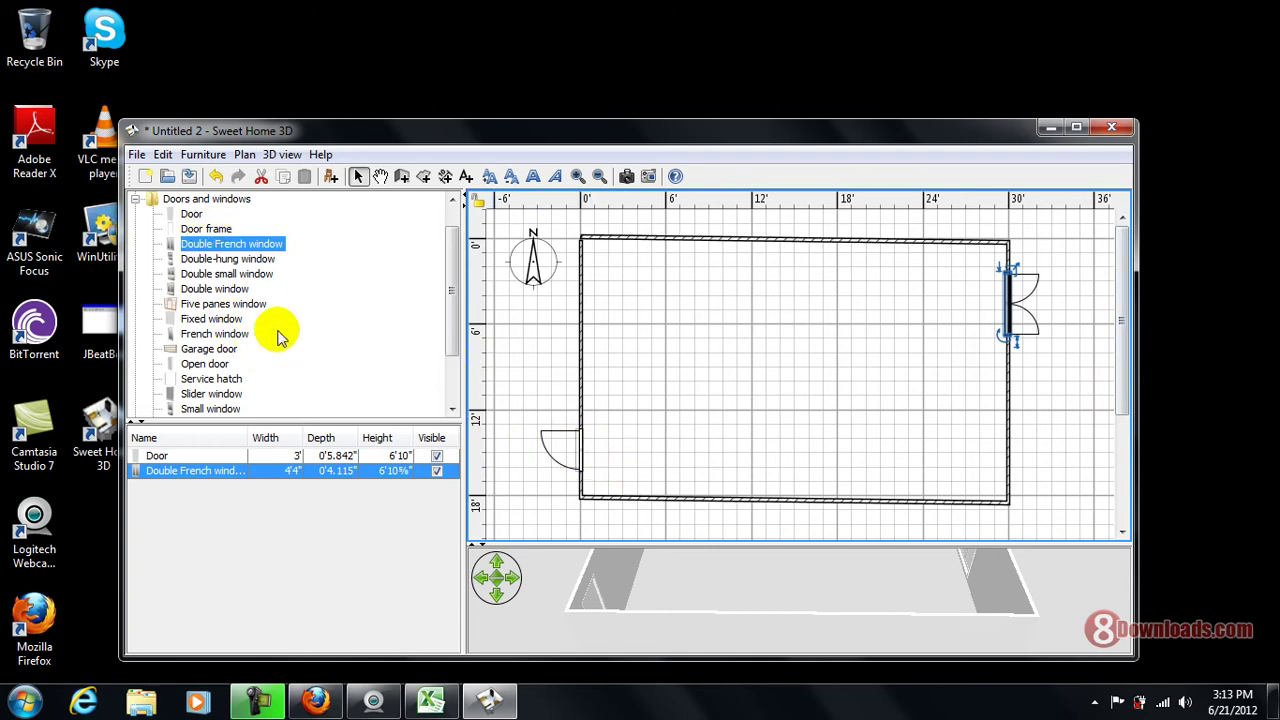
Add two more Double French windows along the bottom wall.
mouse_move(447, 291)
mouse_down()
mouse_move(460, 326)
mouse_move(478, 288)
mouse_up()
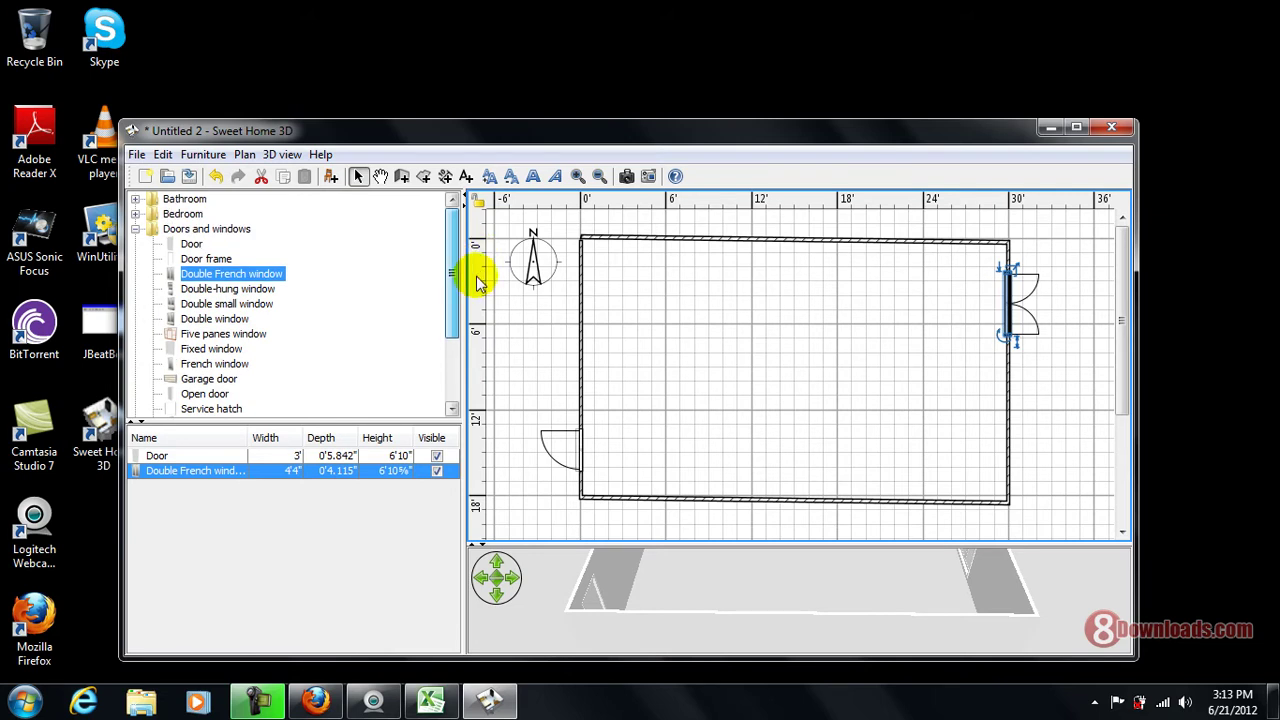
mouse_move(235, 236)
mouse_down()
mouse_move(833, 510)
mouse_move(730, 505)
mouse_up()
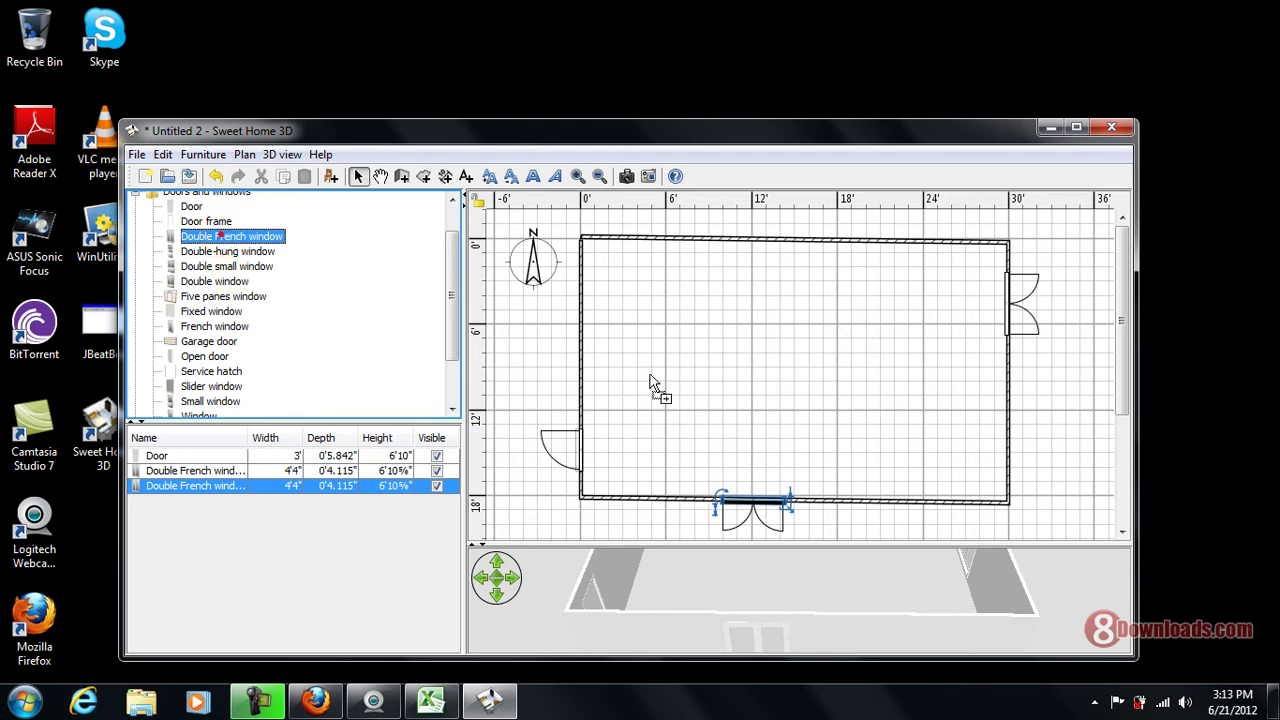
mouse_move(650, 383)
mouse_down()
mouse_move(922, 510)
mouse_move(898, 508)
mouse_up()
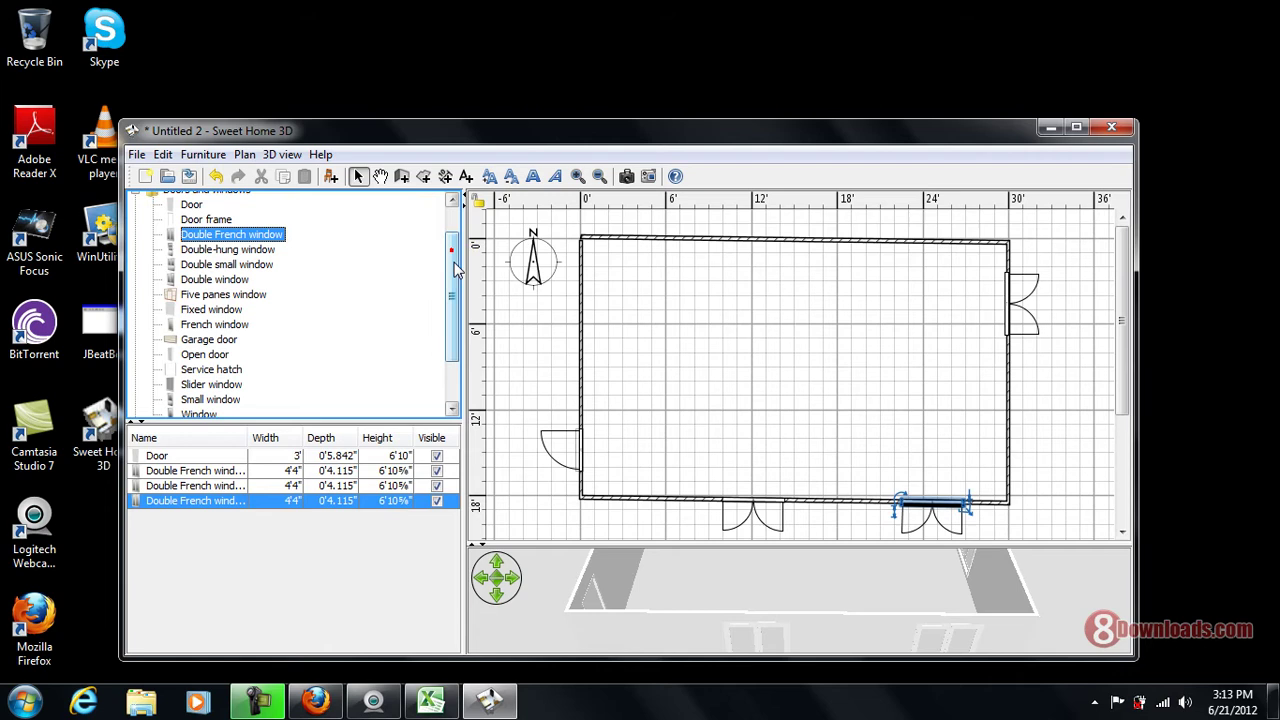
drag(450, 250, 450, 290)
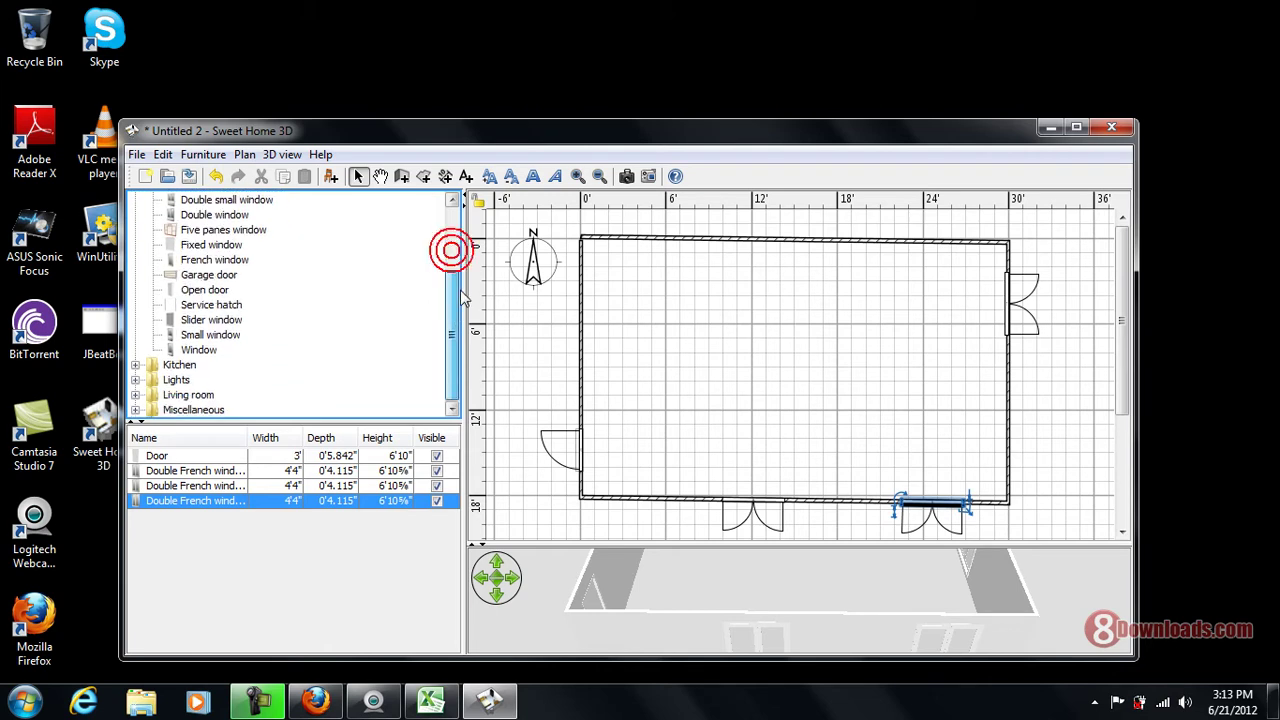
Place a glass-door cabinet top-right, a rectangular table lower-right, and two stools beside it.
click(135, 395)
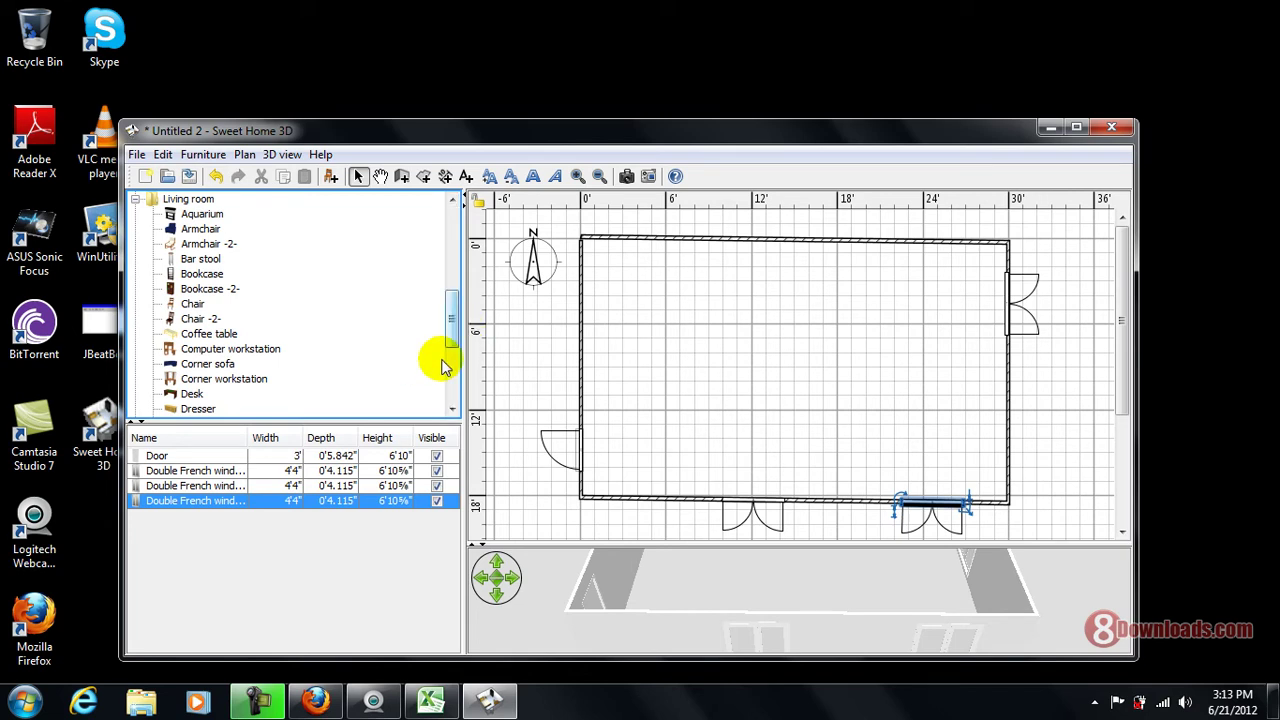
drag(454, 307, 466, 350)
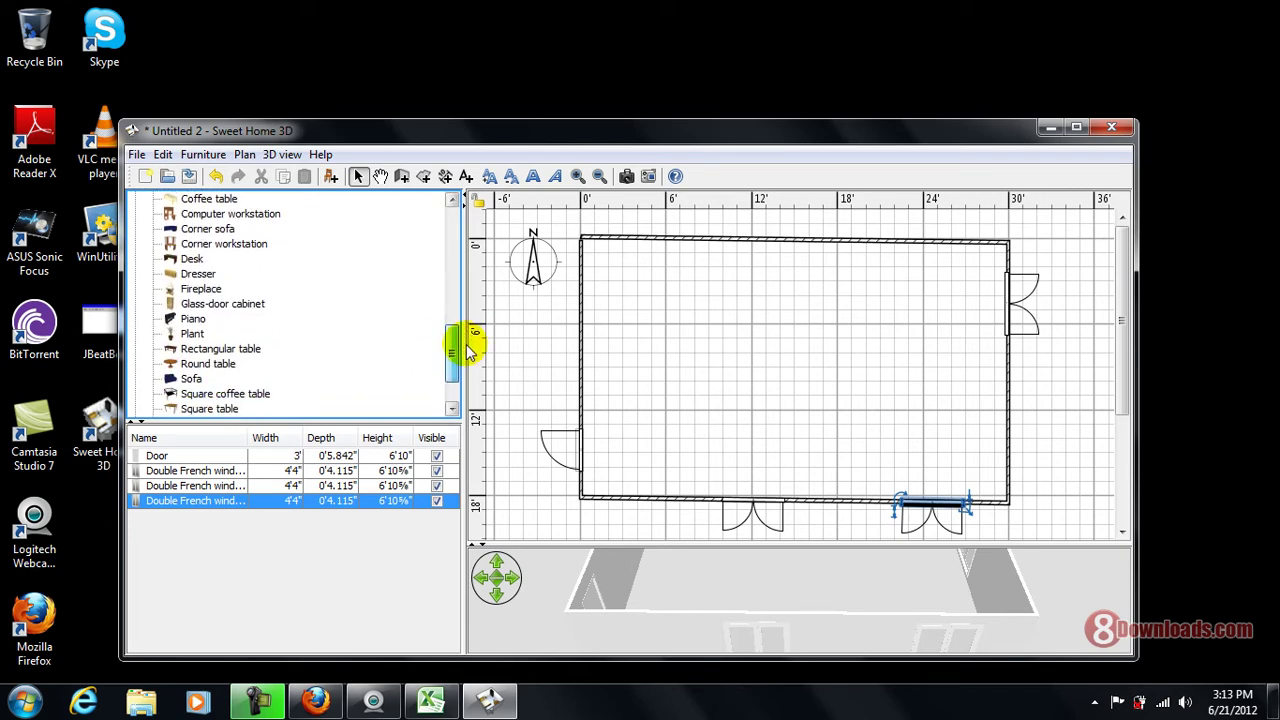
drag(198, 262, 972, 252)
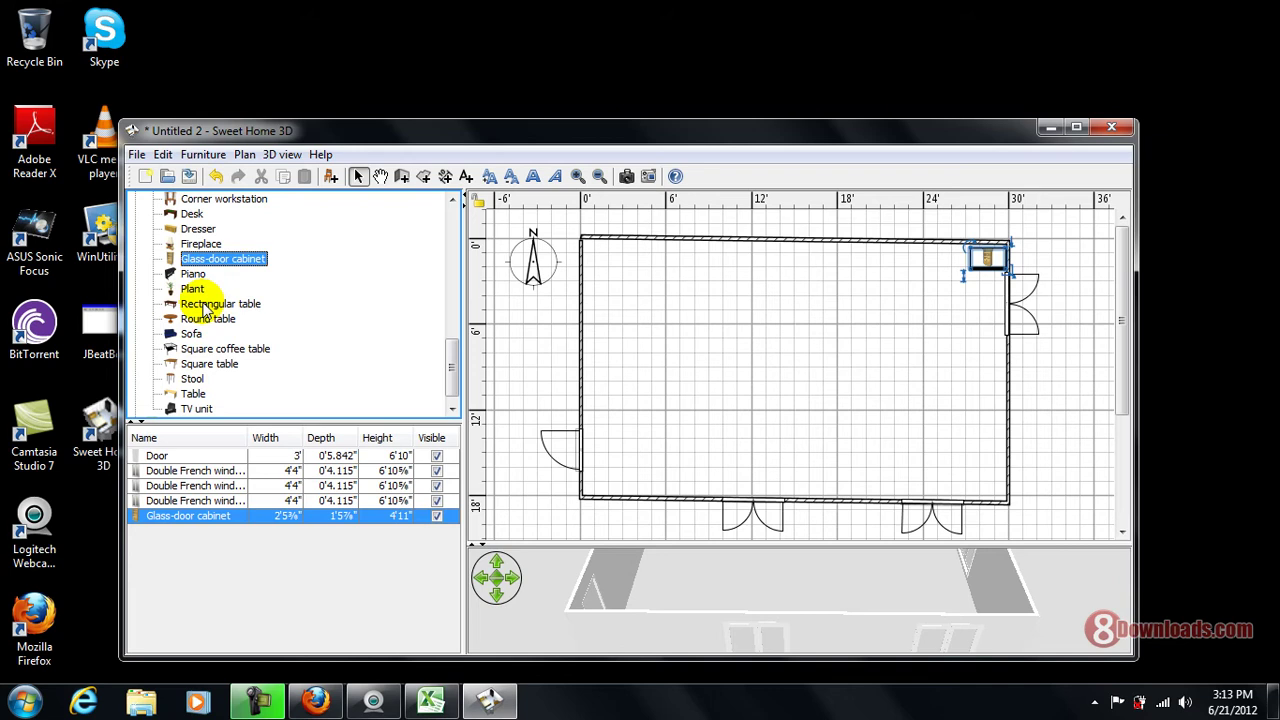
drag(205, 305, 917, 430)
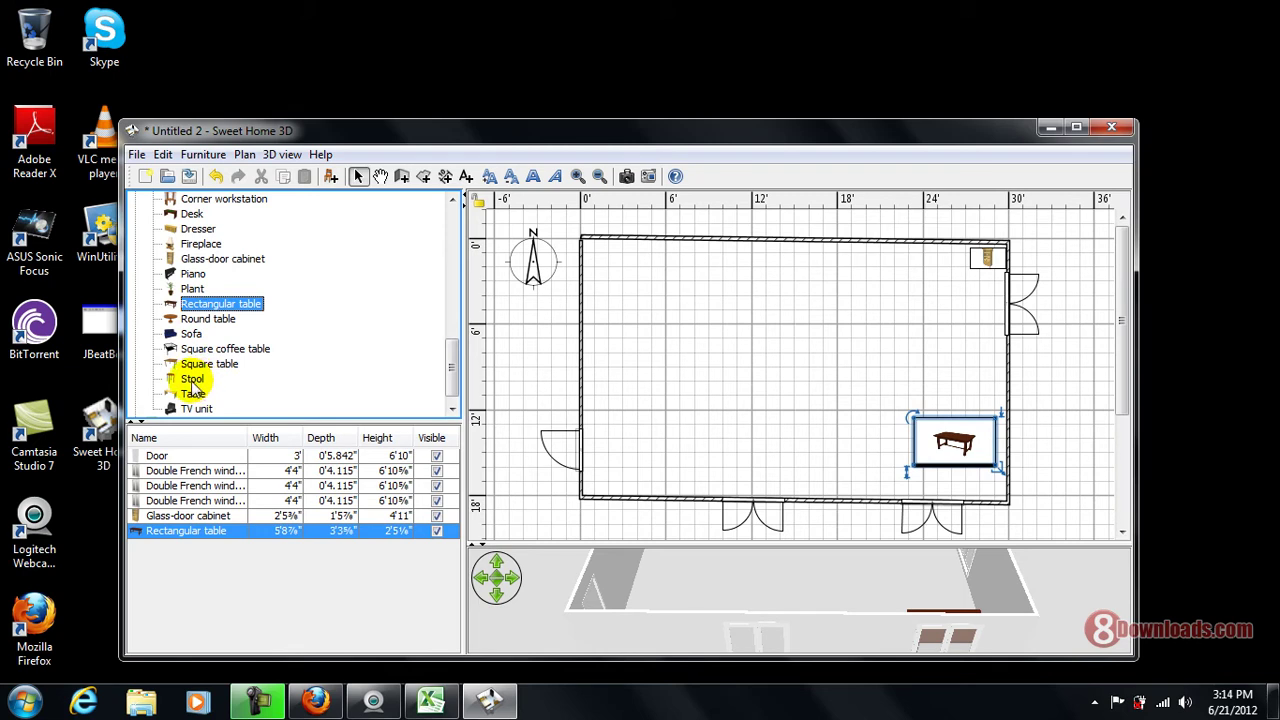
drag(193, 382, 886, 418)
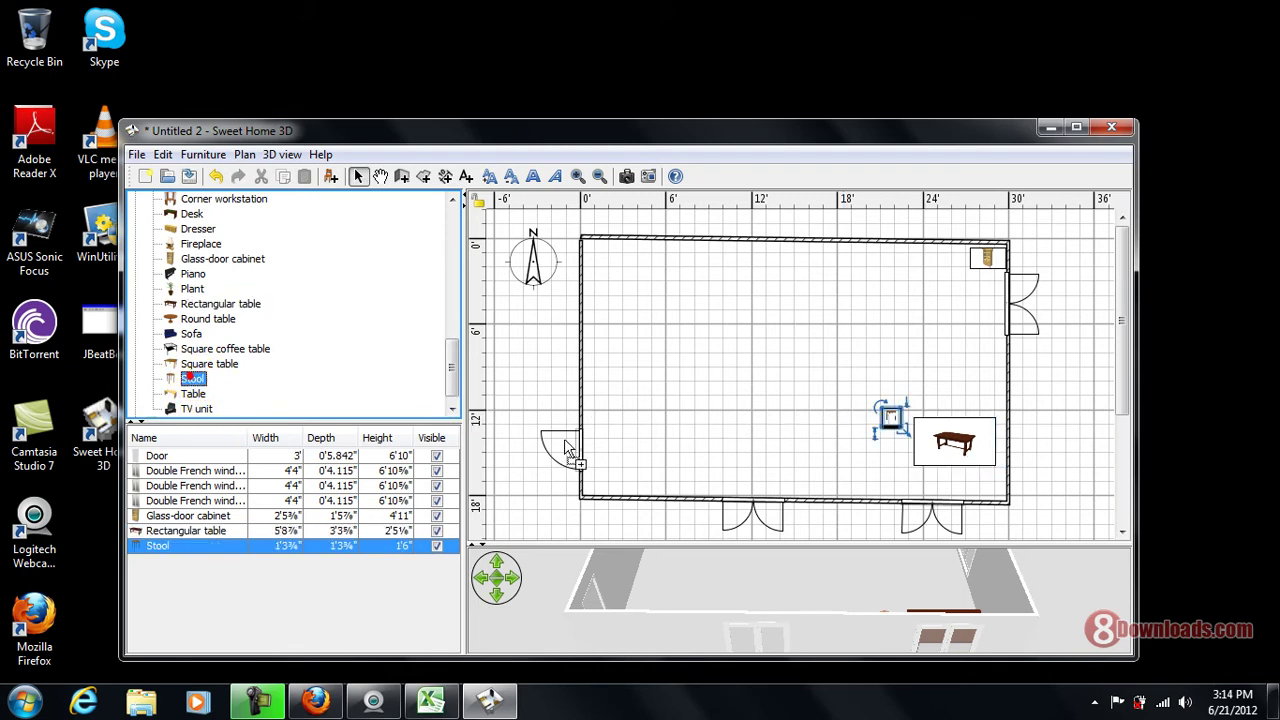
drag(566, 447, 885, 444)
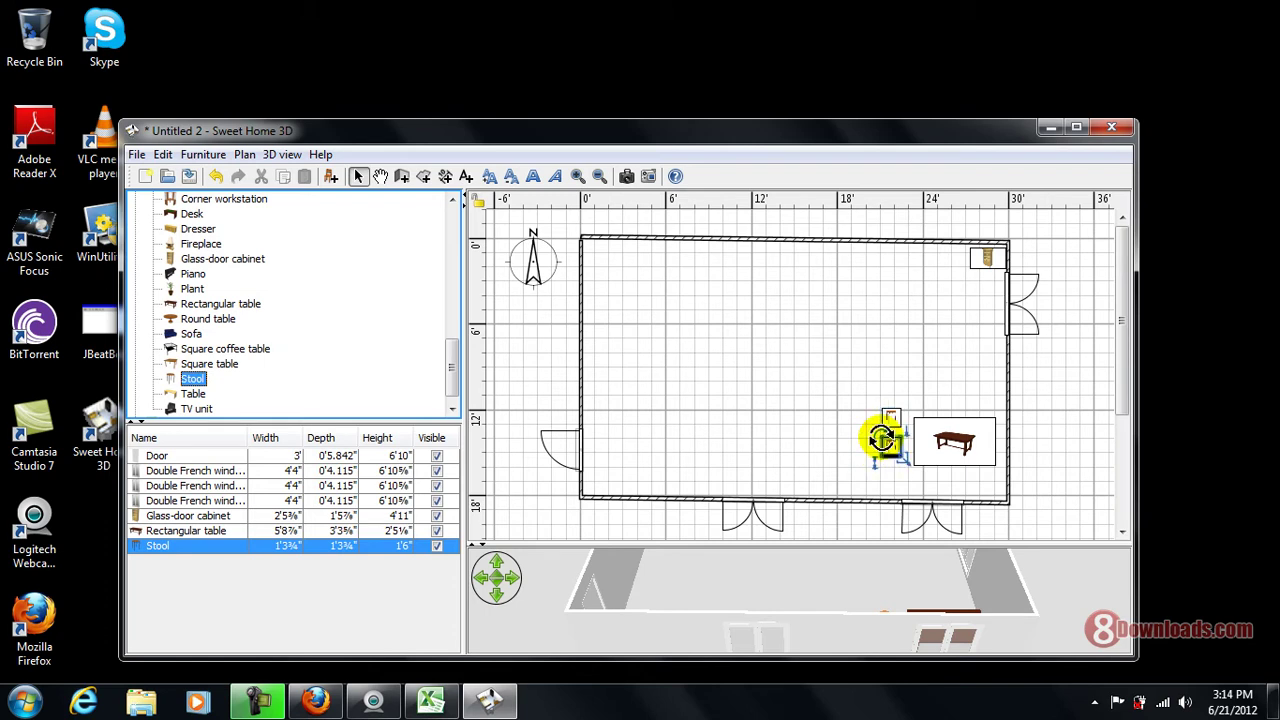
Add a TV unit and a sofa to its left, moving the sofa closer to the TV.
mouse_move(198, 408)
mouse_down()
mouse_move(1050, 405)
mouse_move(789, 446)
mouse_move(837, 389)
mouse_move(800, 401)
mouse_up()
mouse_move(190, 333)
mouse_down()
mouse_move(703, 427)
mouse_move(660, 435)
mouse_up()
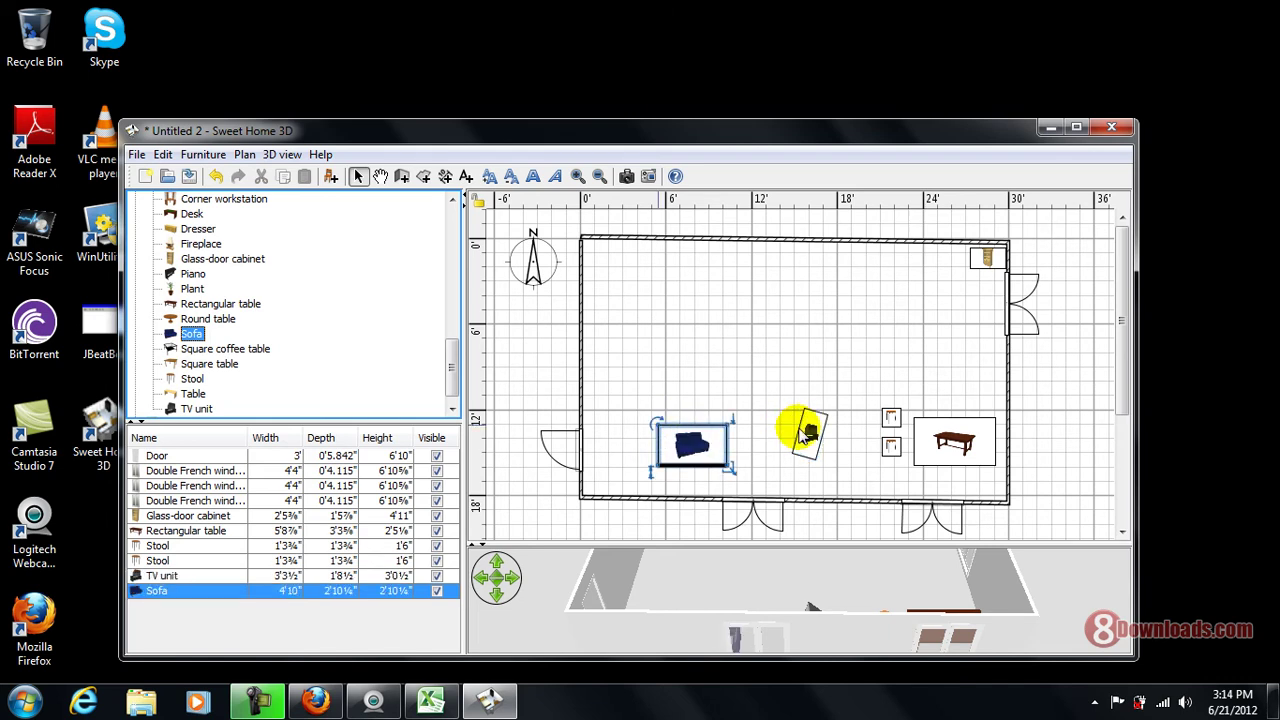
drag(810, 437, 824, 424)
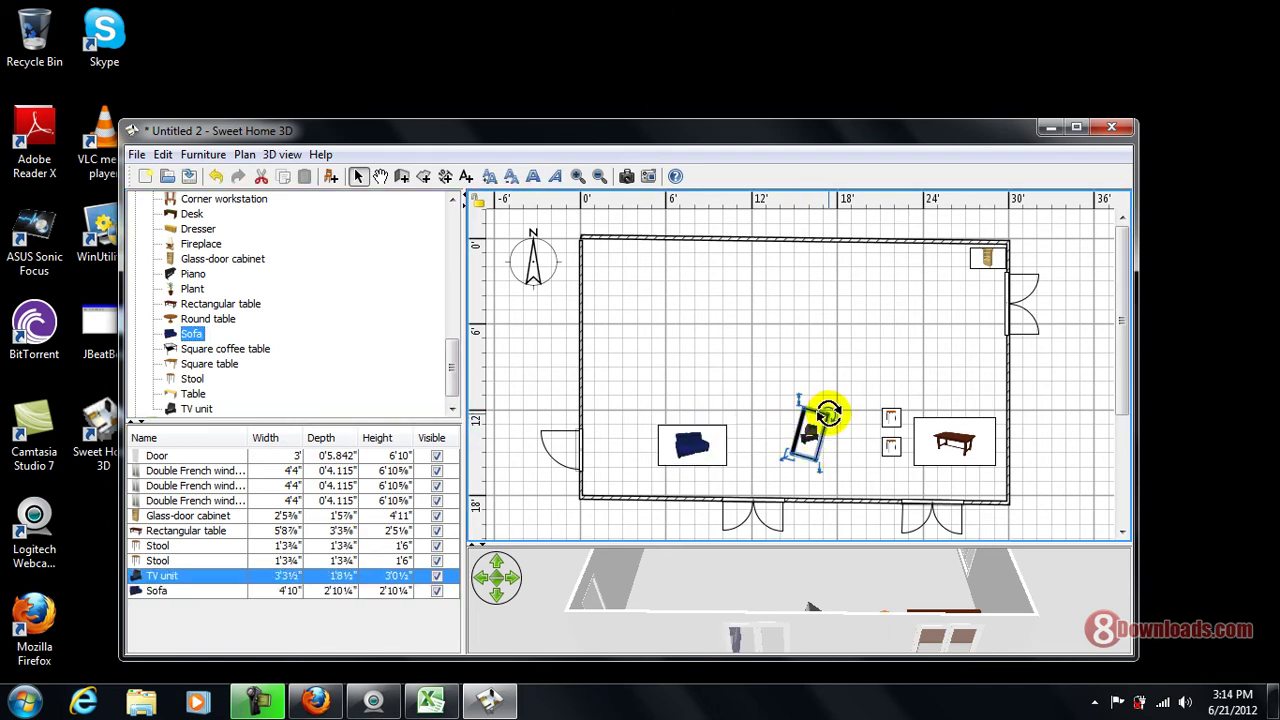
drag(828, 412, 818, 408)
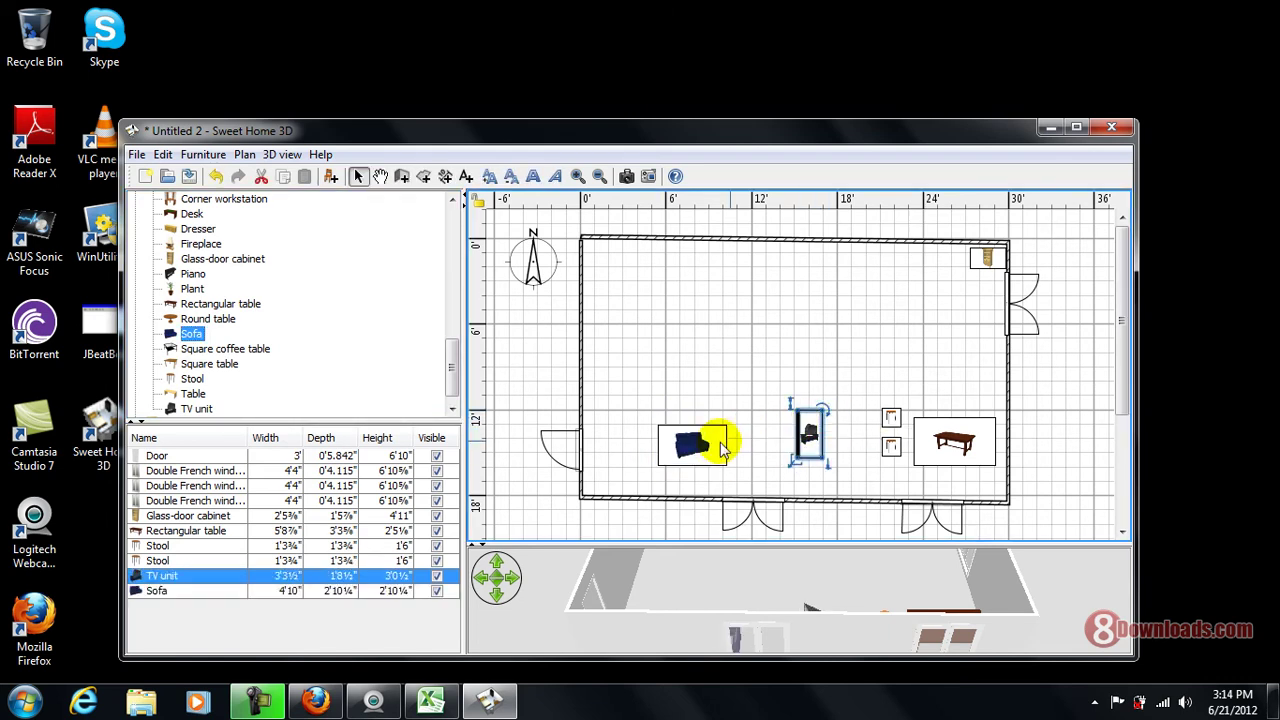
click(722, 449)
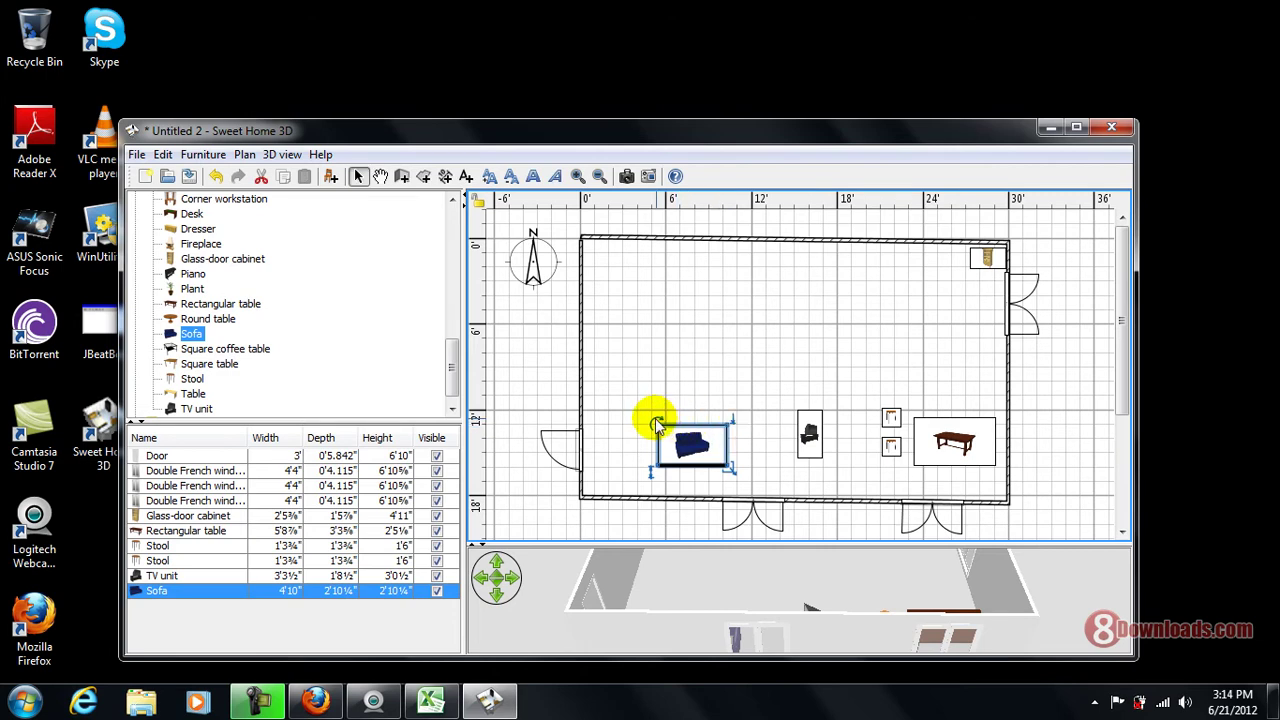
drag(652, 425, 749, 408)
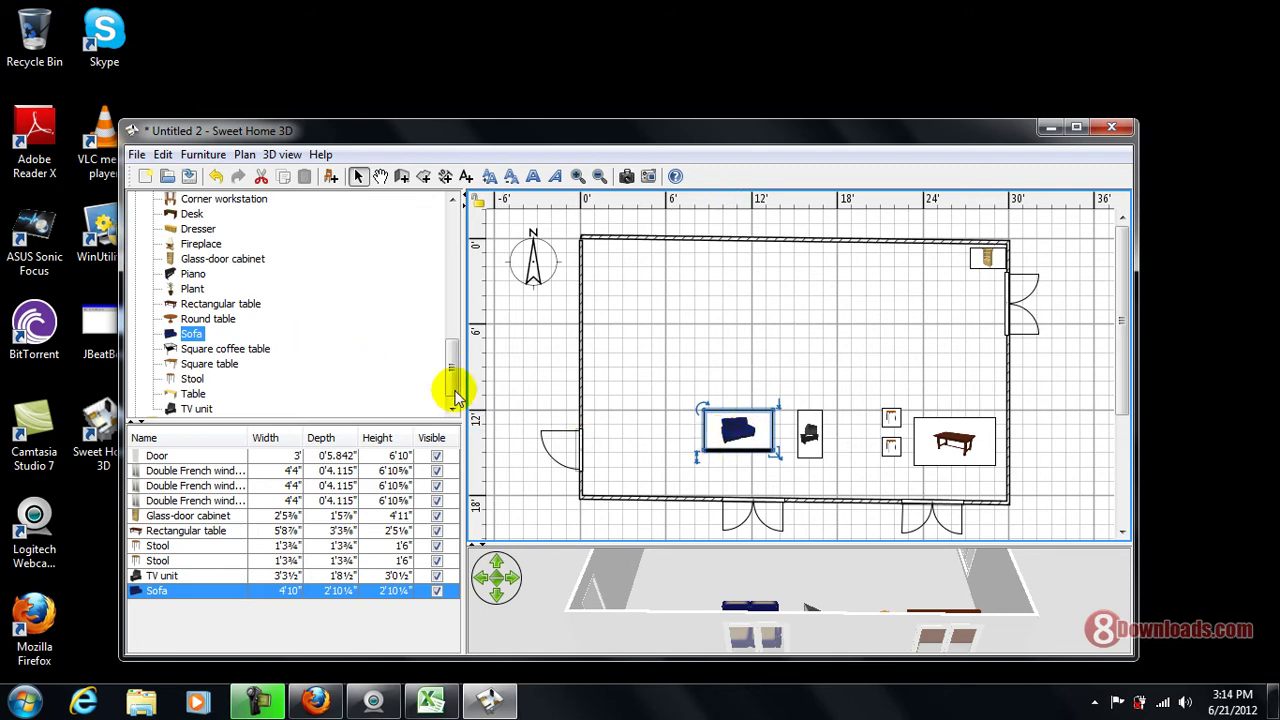
scroll(452, 356, up, 1)
drag(452, 356, 460, 228)
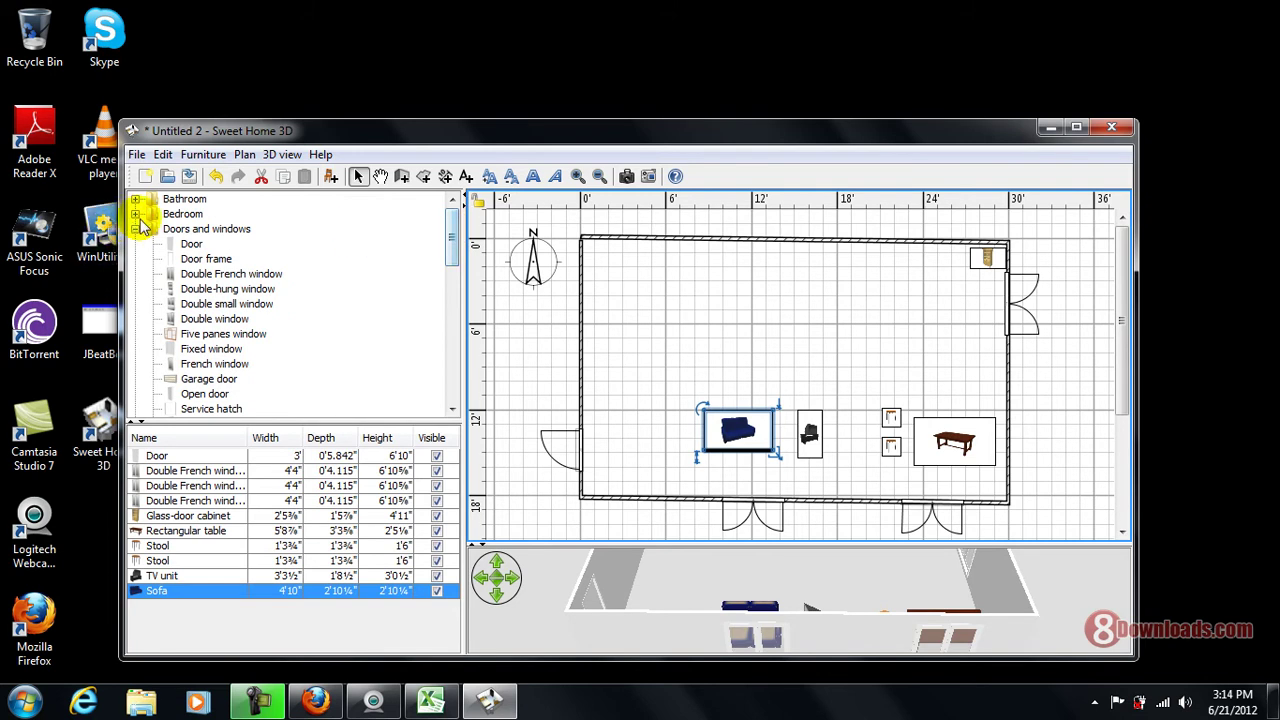
Place a Bedroom double bed upper-right and a Living room computer workstation just left of it.
click(137, 214)
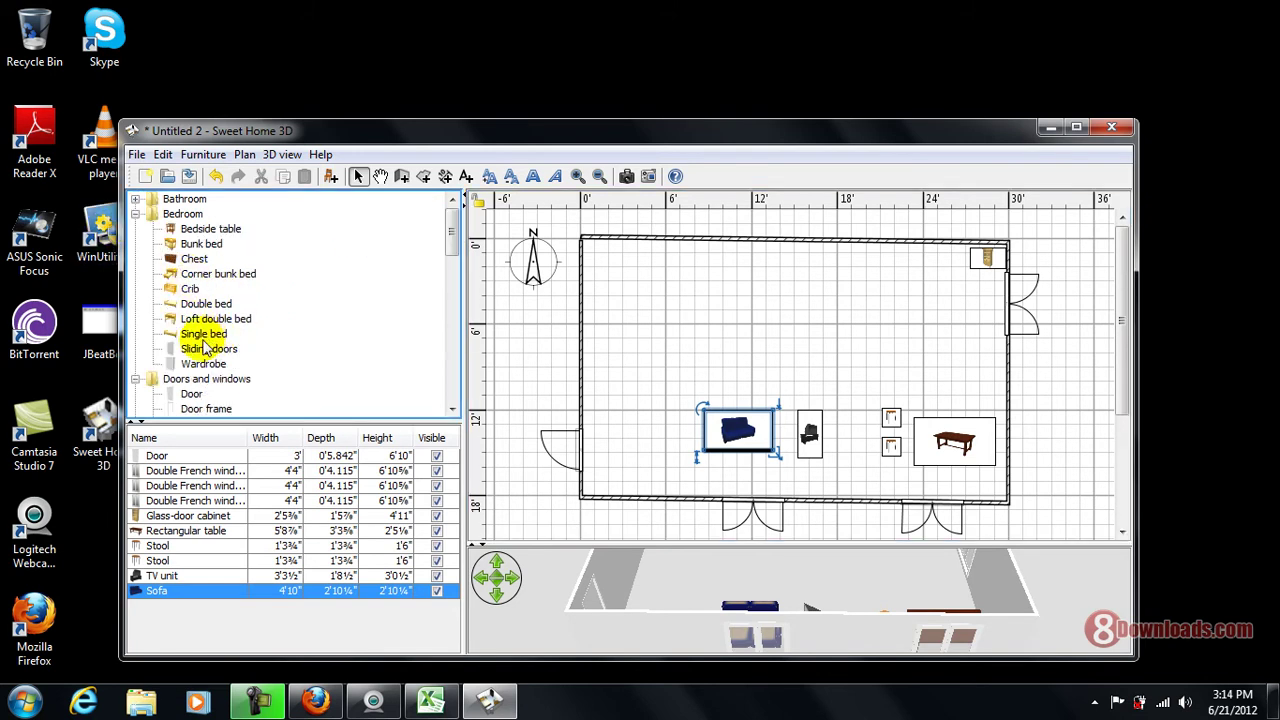
drag(190, 313, 924, 272)
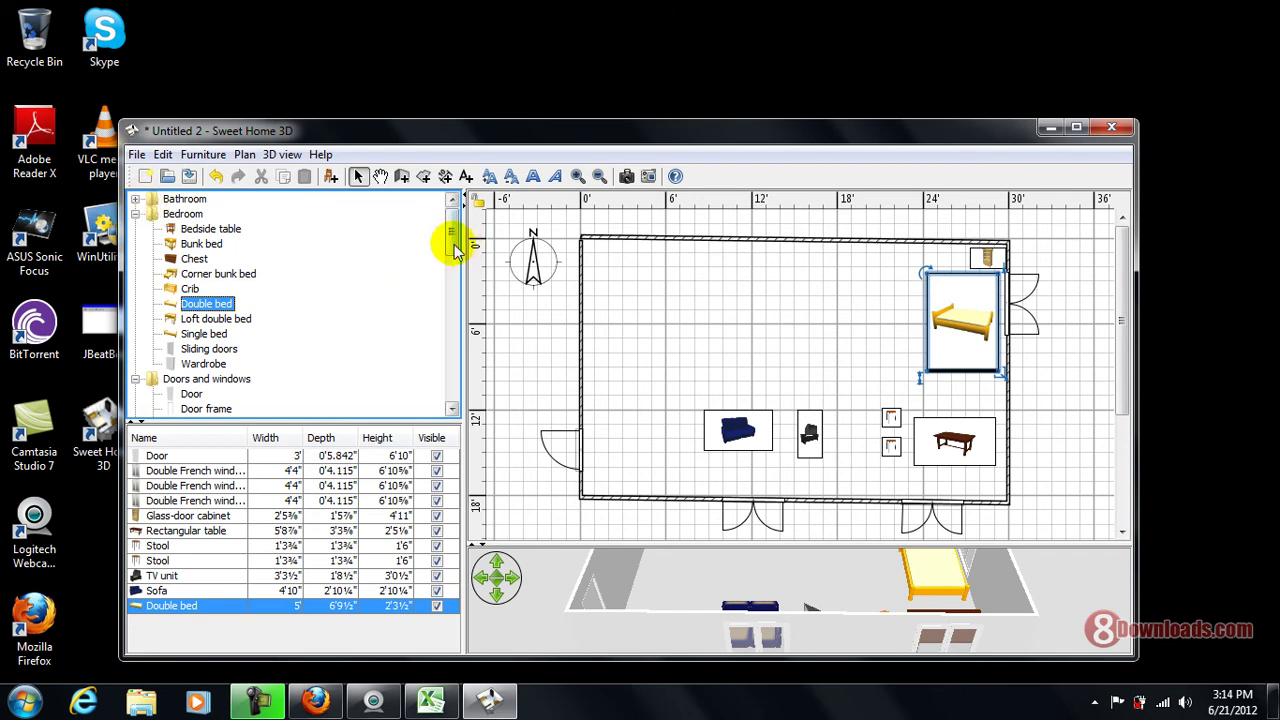
drag(453, 250, 472, 330)
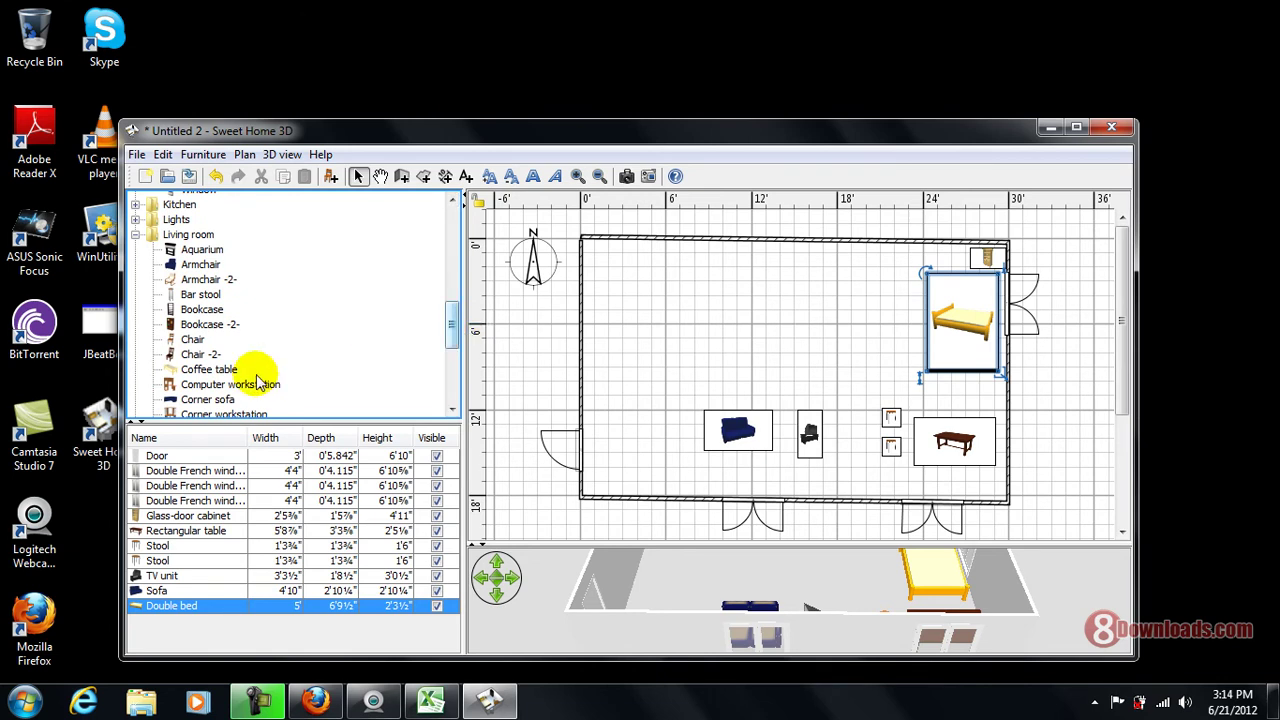
mouse_move(206, 384)
mouse_down()
mouse_move(822, 290)
mouse_move(853, 247)
mouse_up()
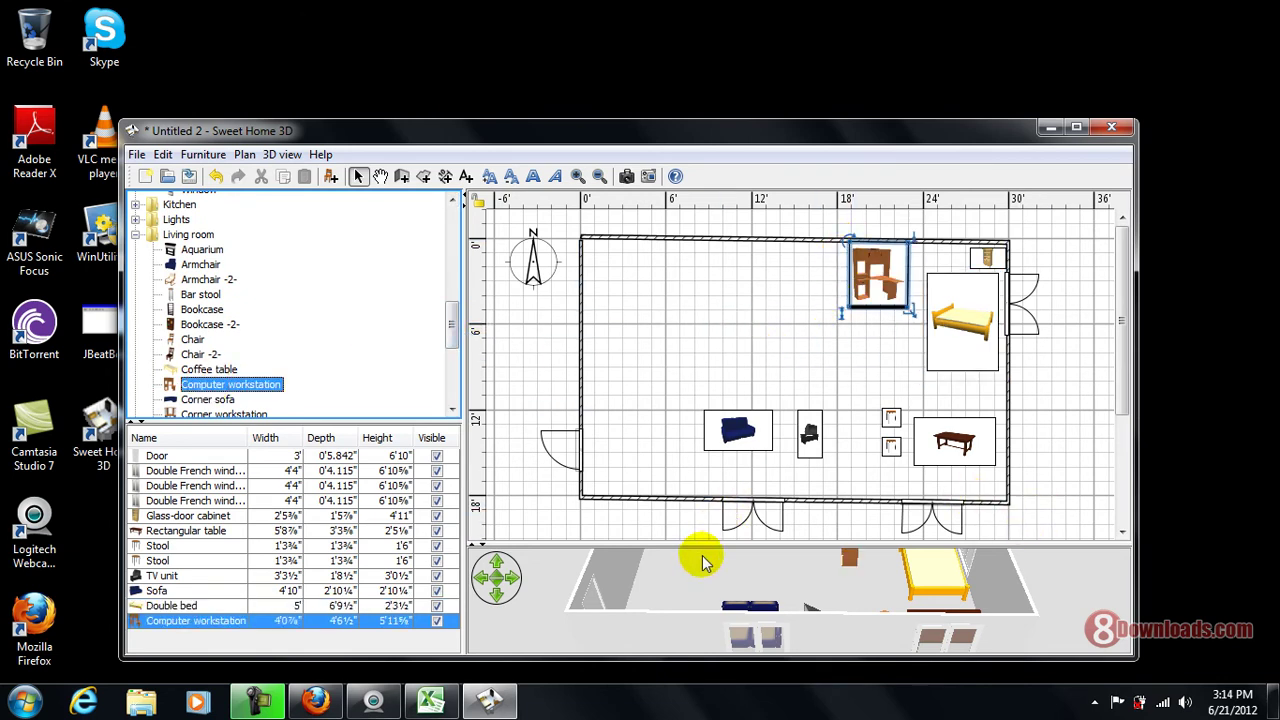
Enlarge the 3D view, maximize the window, and orbit to look down on the furnished room.
drag(739, 543, 739, 340)
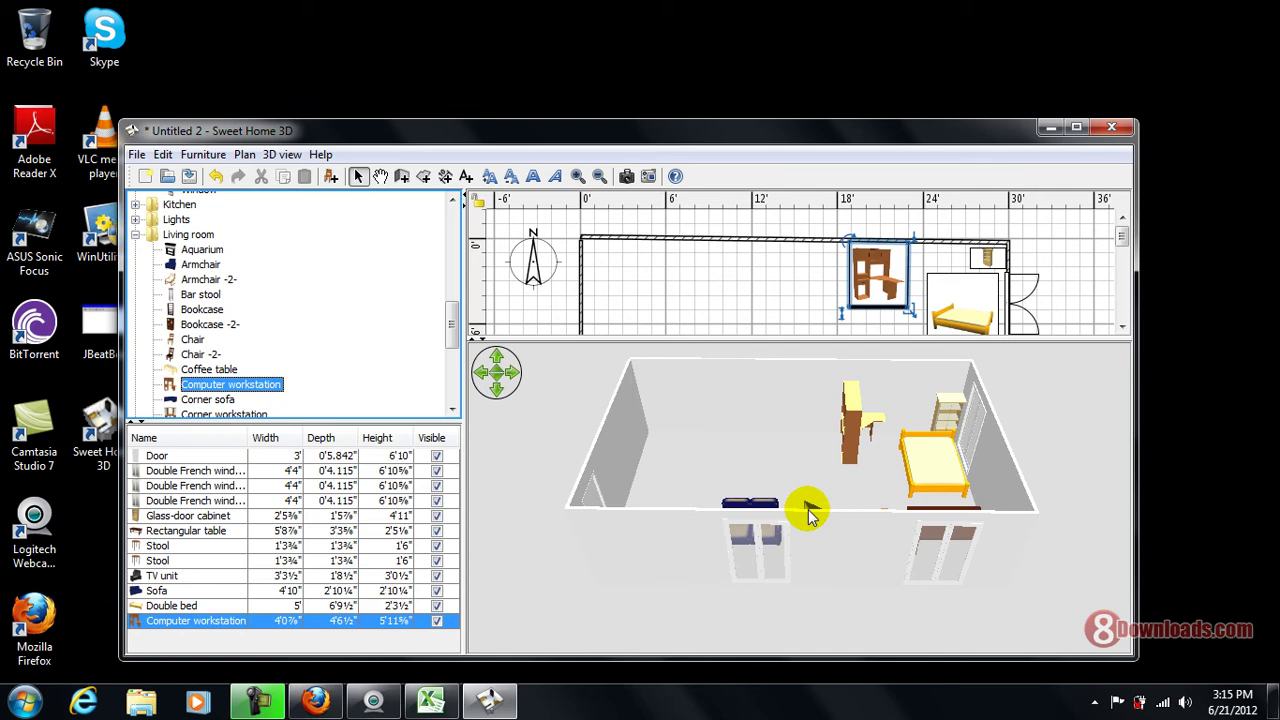
click(1076, 128)
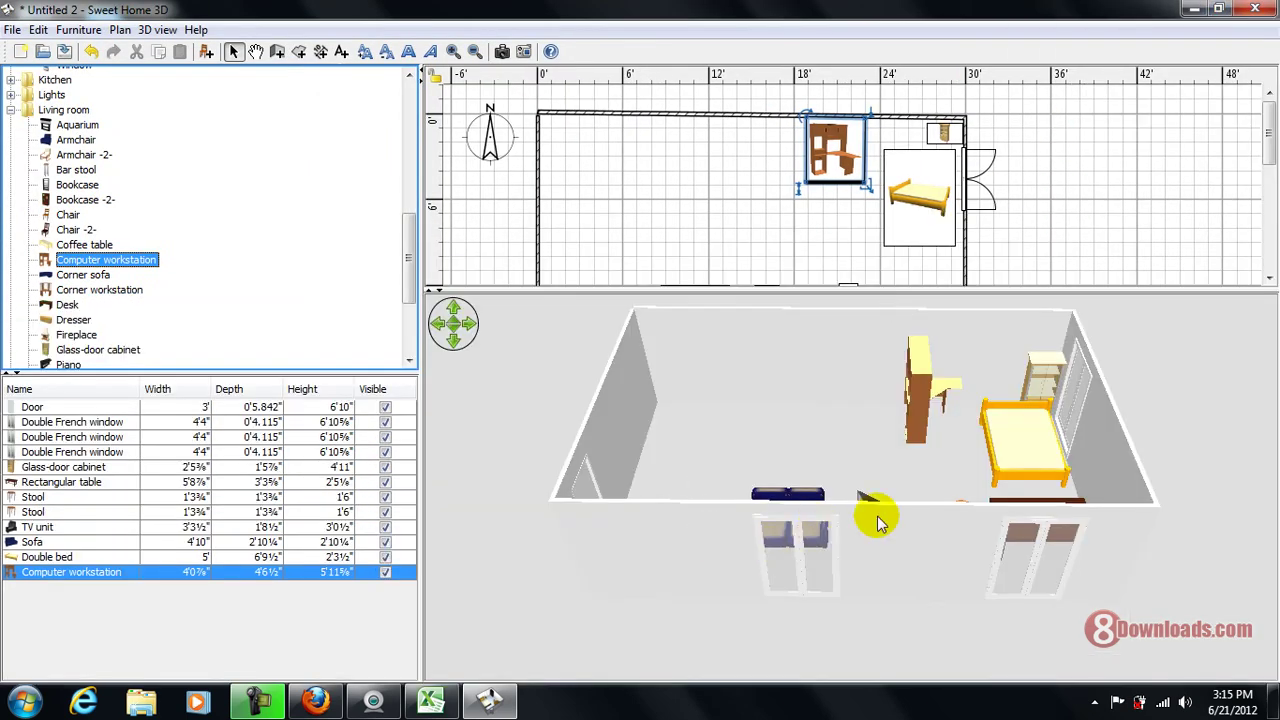
mouse_move(910, 458)
mouse_down()
mouse_move(900, 432)
mouse_move(674, 509)
mouse_move(531, 471)
mouse_move(869, 529)
mouse_move(1015, 490)
mouse_move(855, 560)
mouse_up()
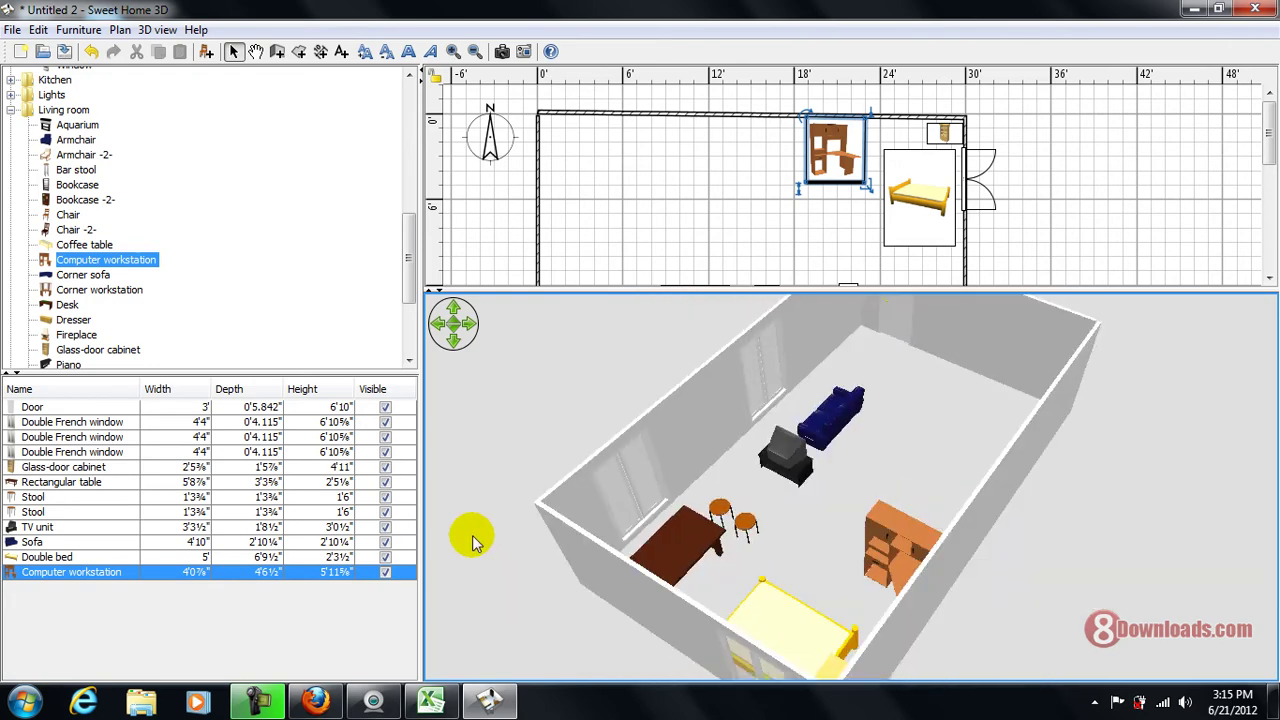
mouse_move(473, 540)
mouse_down()
mouse_move(966, 620)
mouse_move(1023, 663)
mouse_move(963, 484)
mouse_up()
right_click(963, 484)
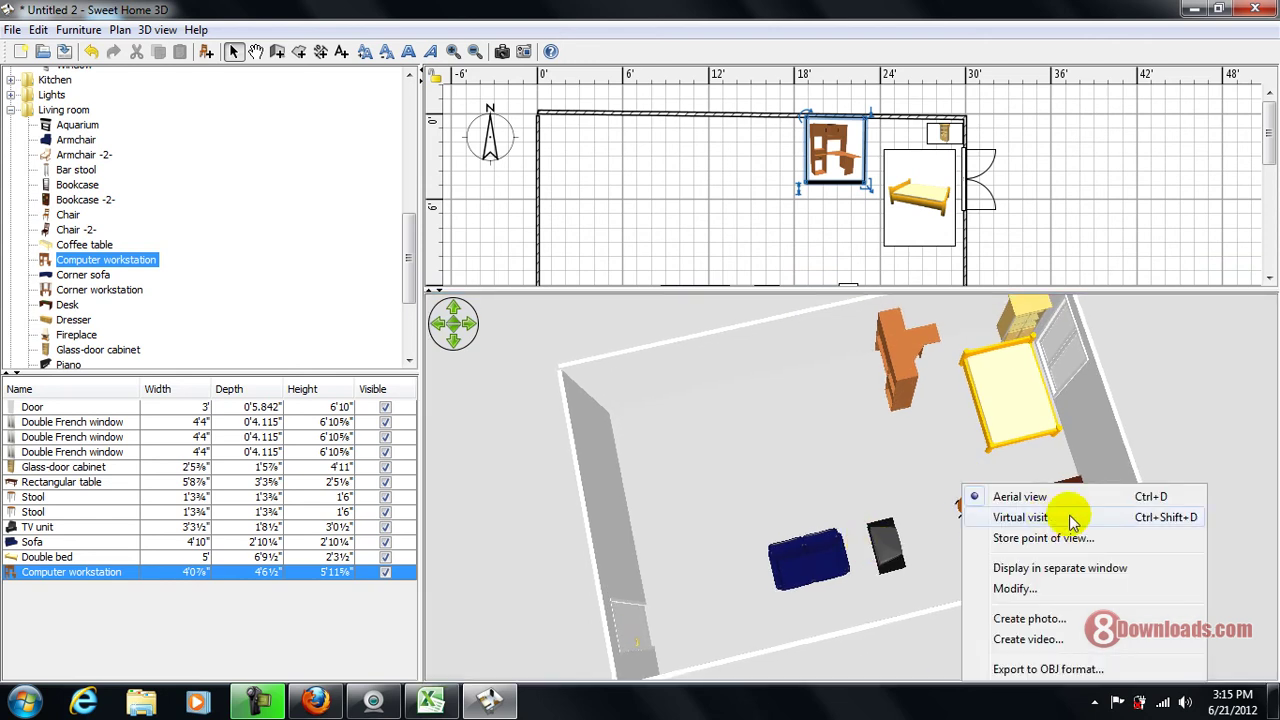
click(460, 443)
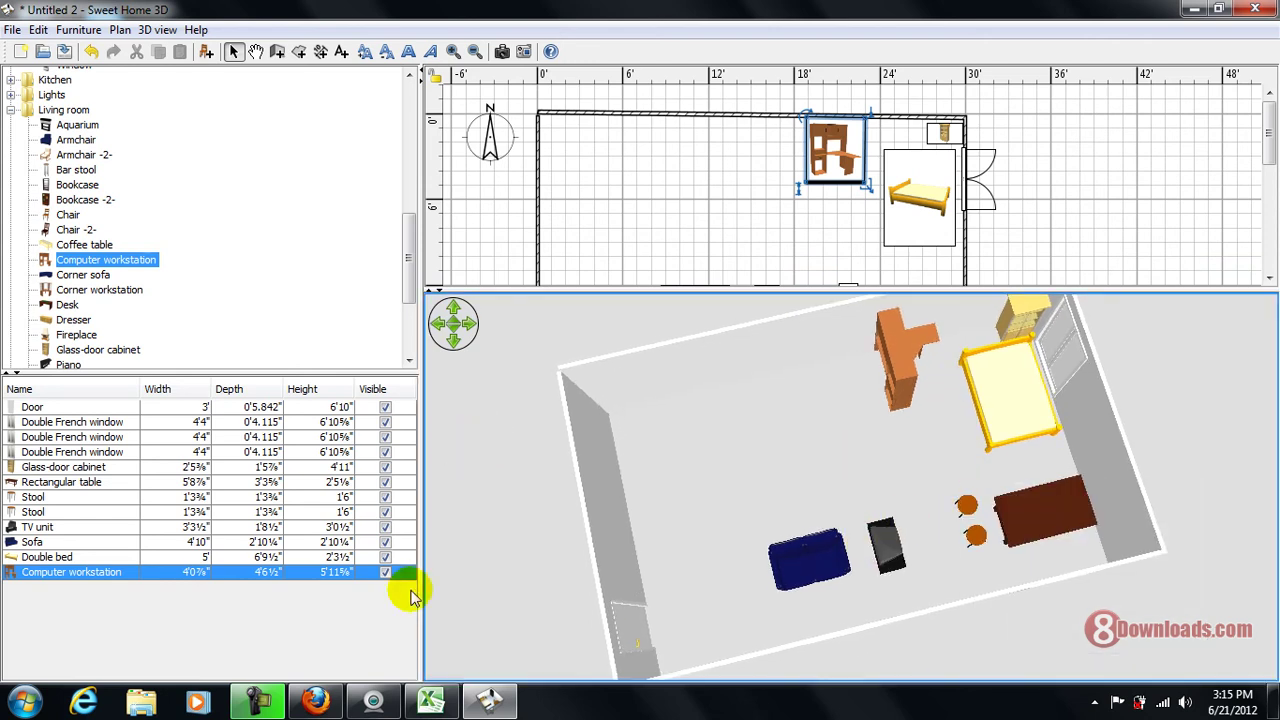